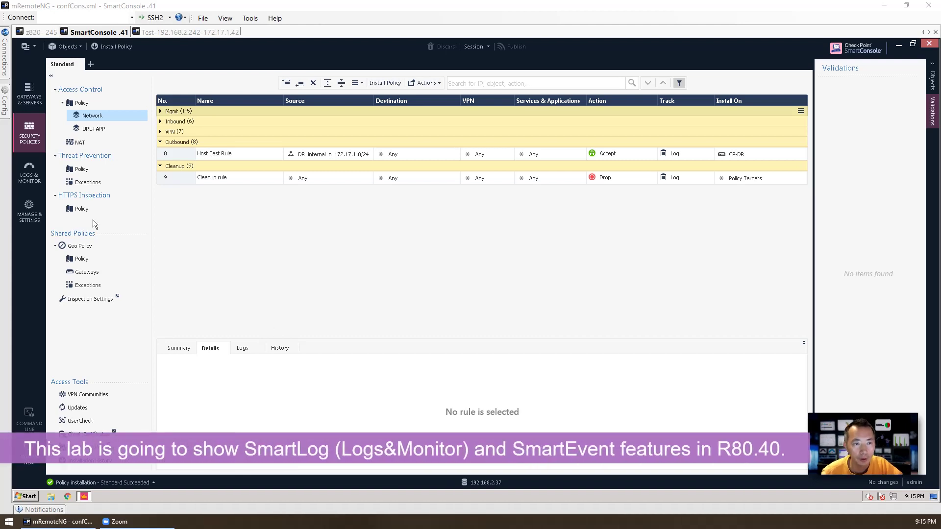
# Step: Switch to Logs & Monitor to see the six Last Hour application control log results
pyautogui.click(37, 178)
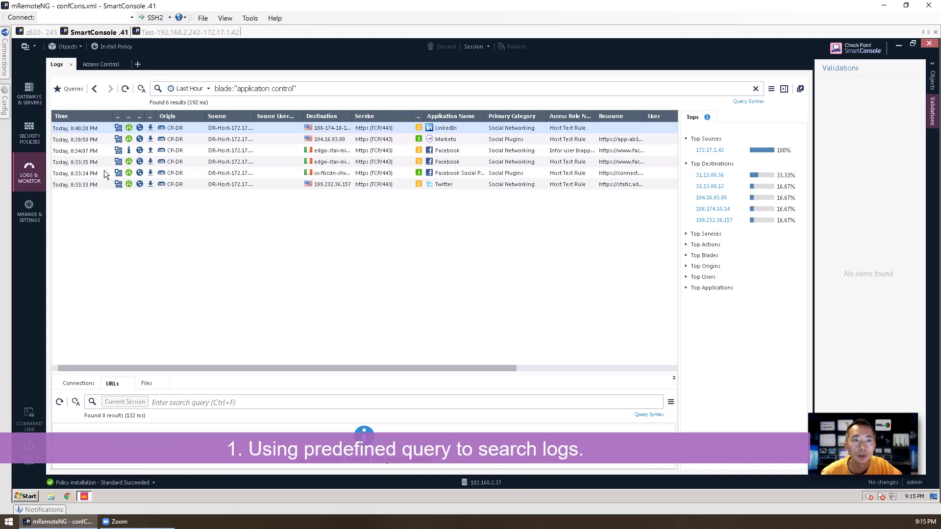
# Step: Run the All Records query and preview the Custom time range without changing it
pyautogui.click(63, 90)
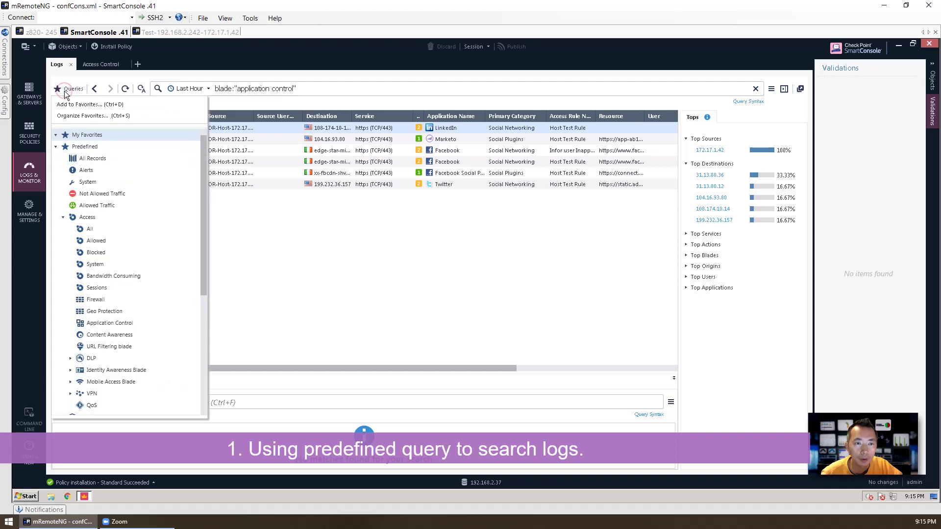
pyautogui.click(101, 160)
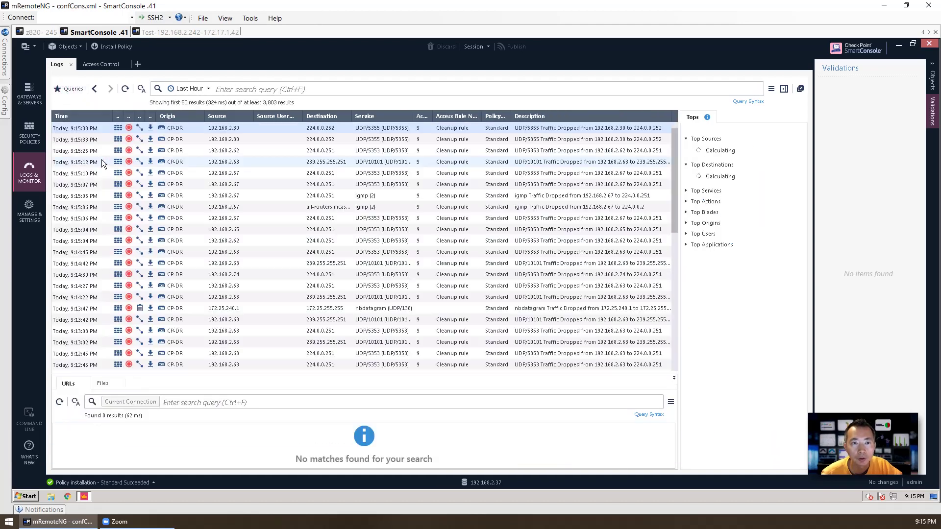
pyautogui.click(208, 88)
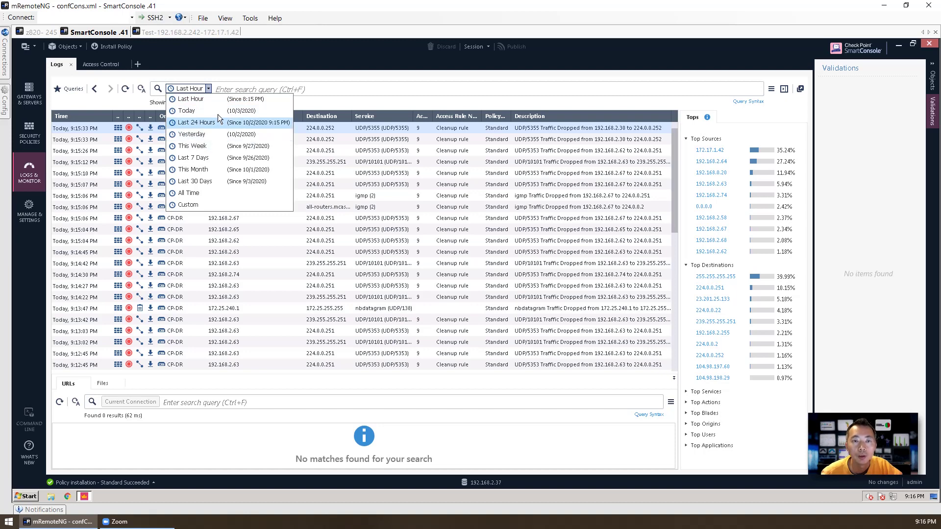
pyautogui.click(209, 204)
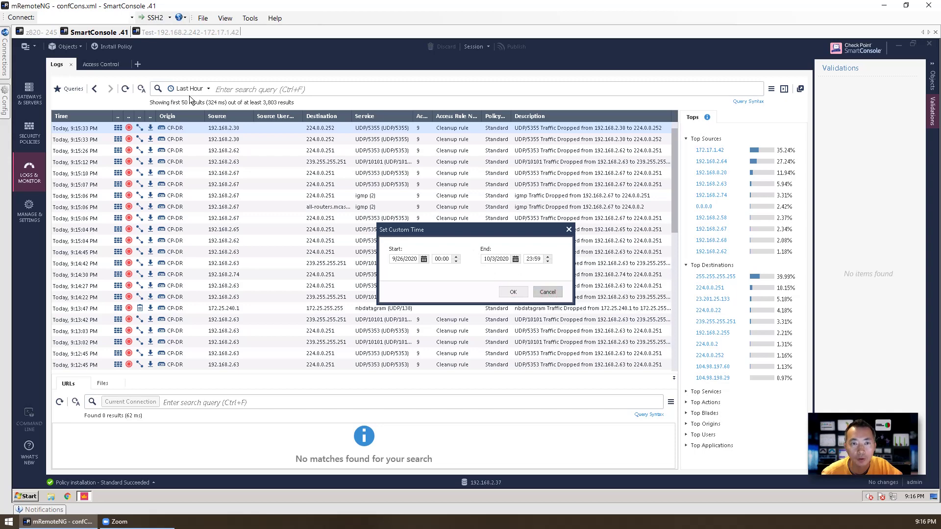
pyautogui.click(548, 292)
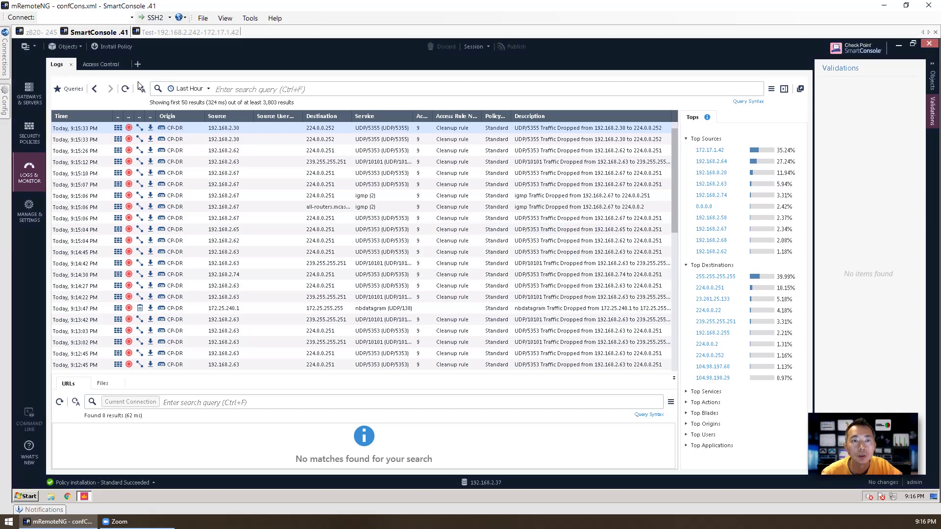
# Step: Collapse the Access and Threat Prevention groups in the Queries list
pyautogui.click(75, 89)
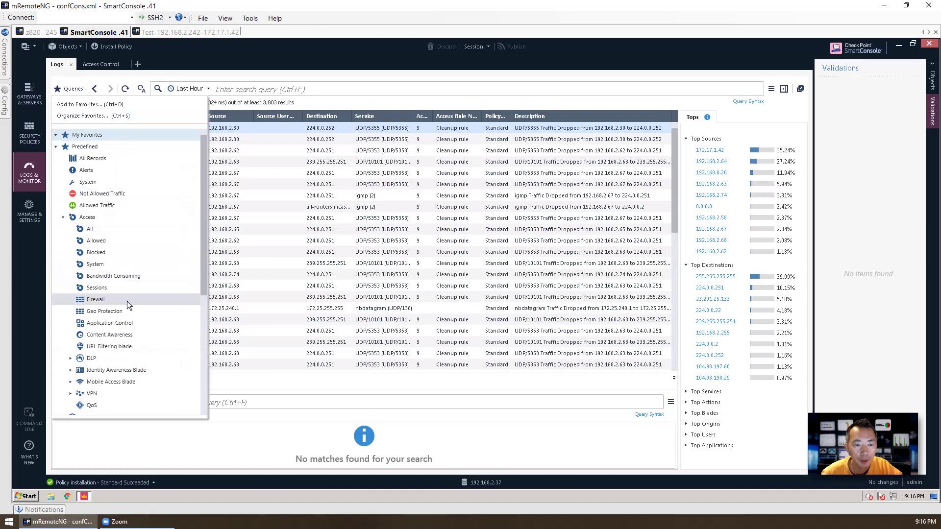
pyautogui.click(63, 216)
pyautogui.click(63, 229)
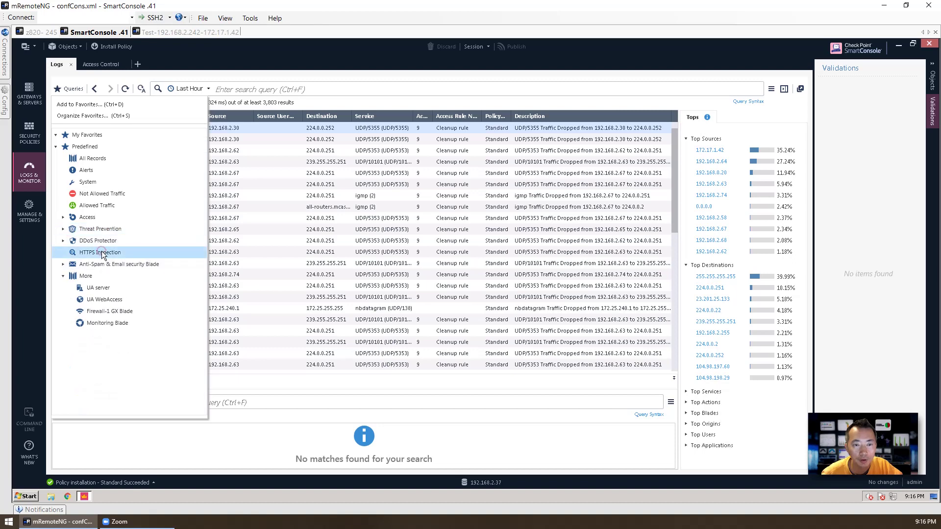
# Step: Run the HTTPS Inspection query and inspect several of its log entries
pyautogui.click(101, 251)
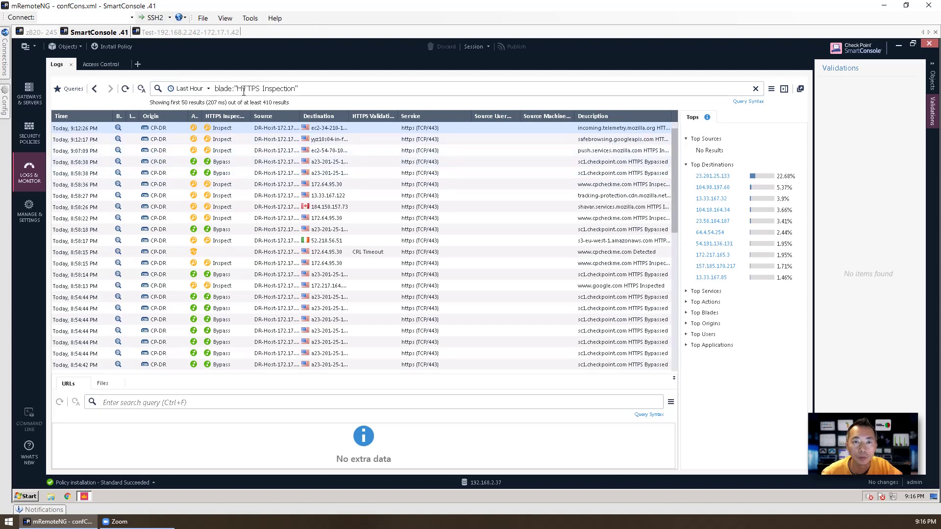
pyautogui.click(269, 139)
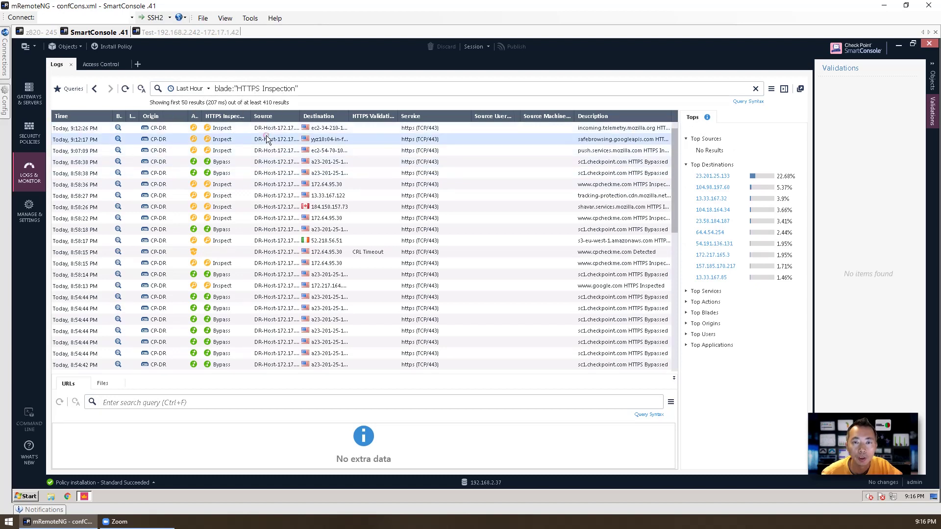
pyautogui.click(240, 130)
pyautogui.click(239, 162)
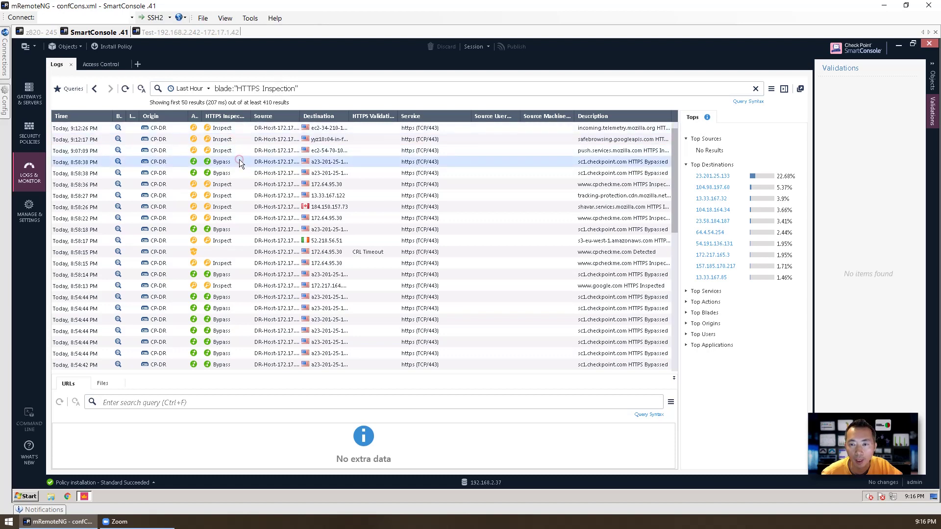
# Step: Filter the search to source 172.17.1.42 and widen the Source column
pyautogui.click(310, 85)
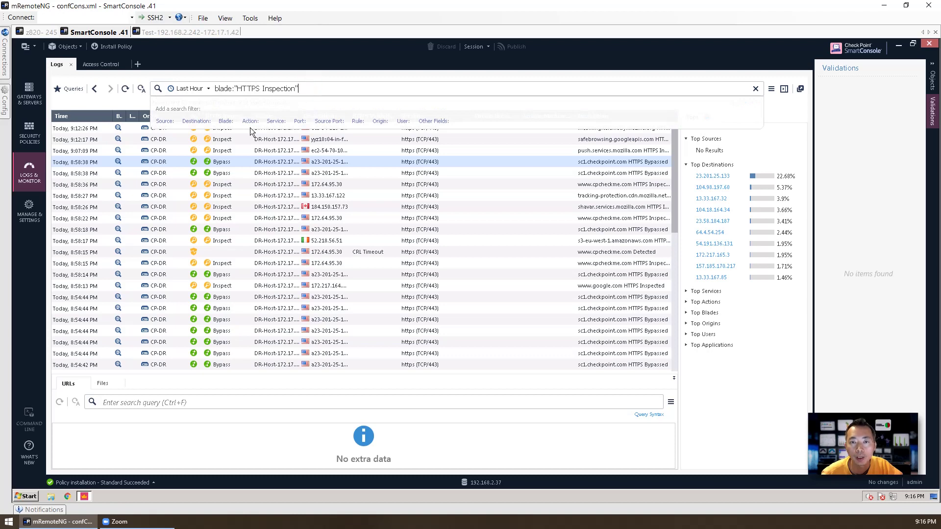
pyautogui.click(165, 121)
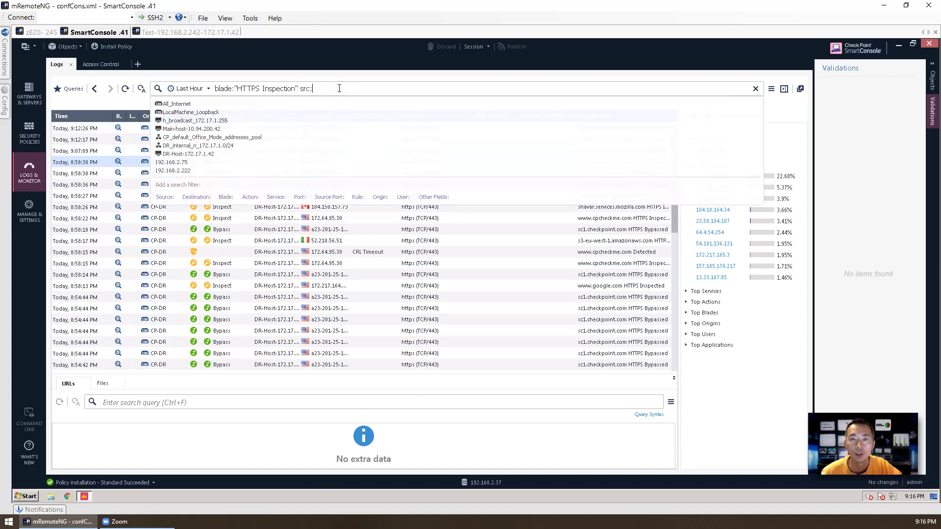
pyautogui.write('172.')
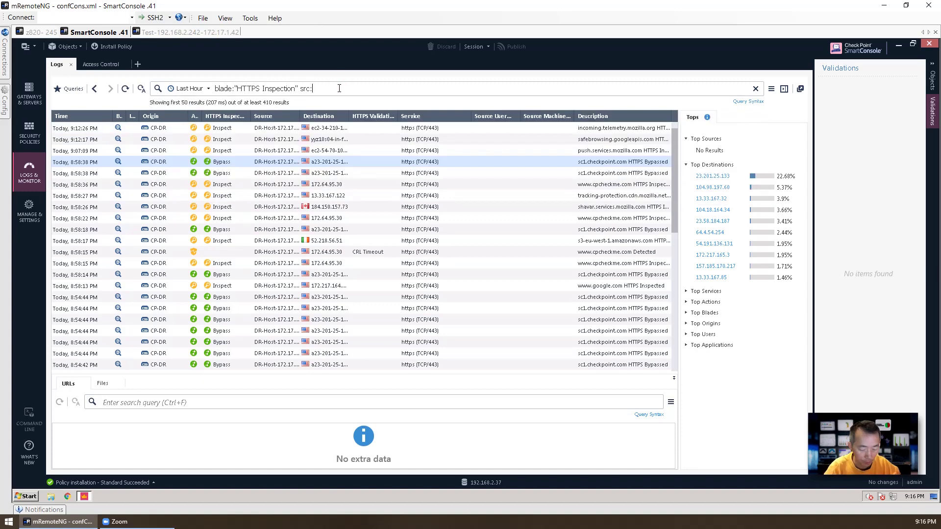
pyautogui.write('17.')
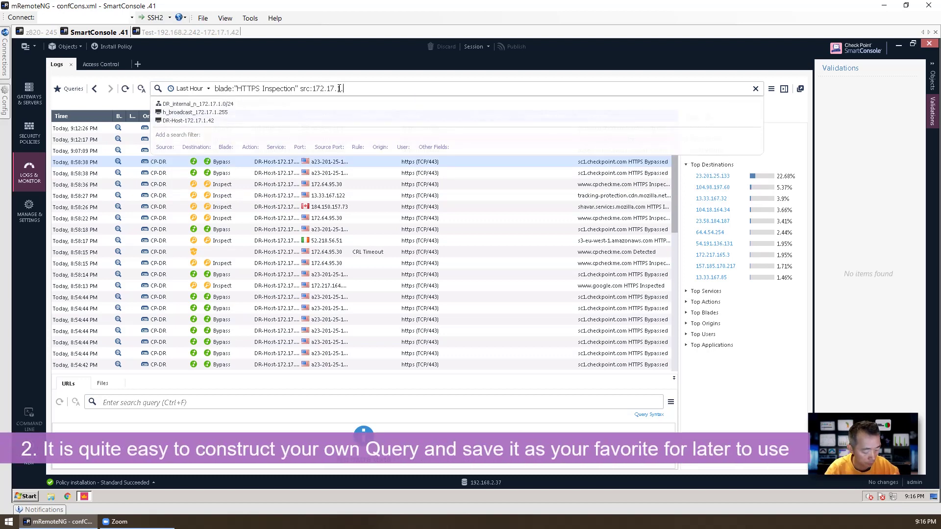
pyautogui.write('1.42')
pyautogui.press('Return')
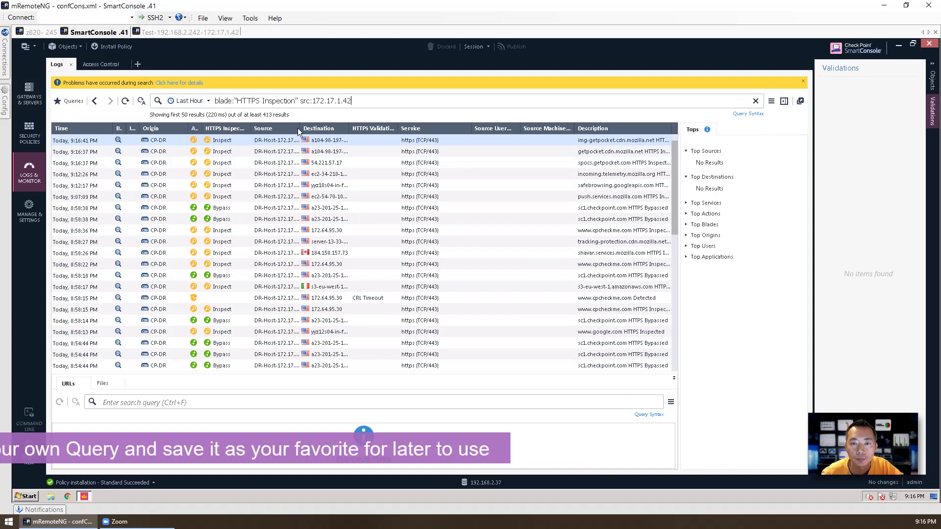
pyautogui.moveTo(300, 128); pyautogui.dragTo(323, 134)
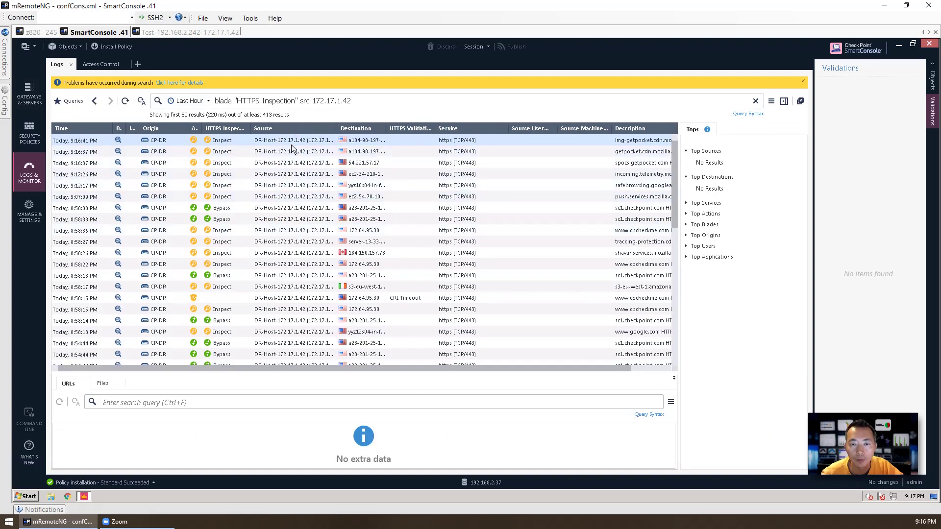
# Step: Save the search to the My Favorites folder as 'HTTPS Inspection from Source 172.17.1.42'
pyautogui.click(68, 101)
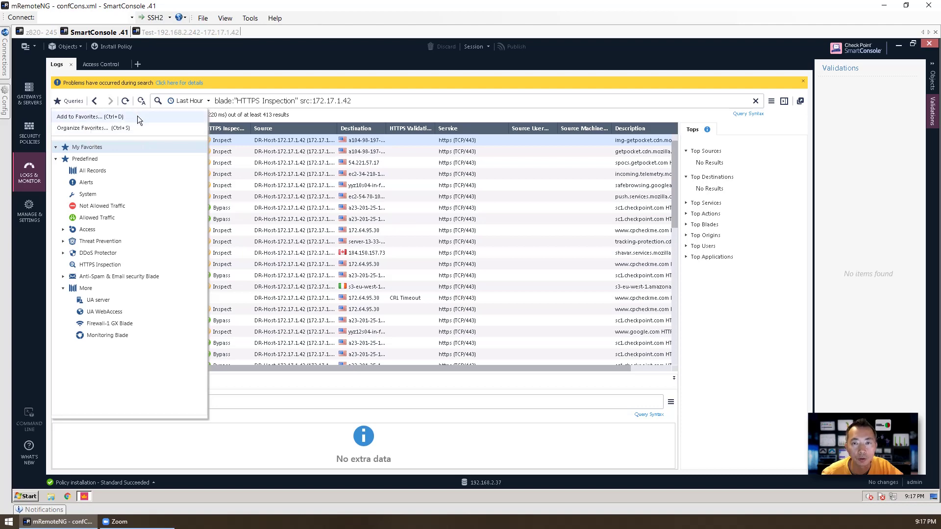
pyautogui.click(119, 118)
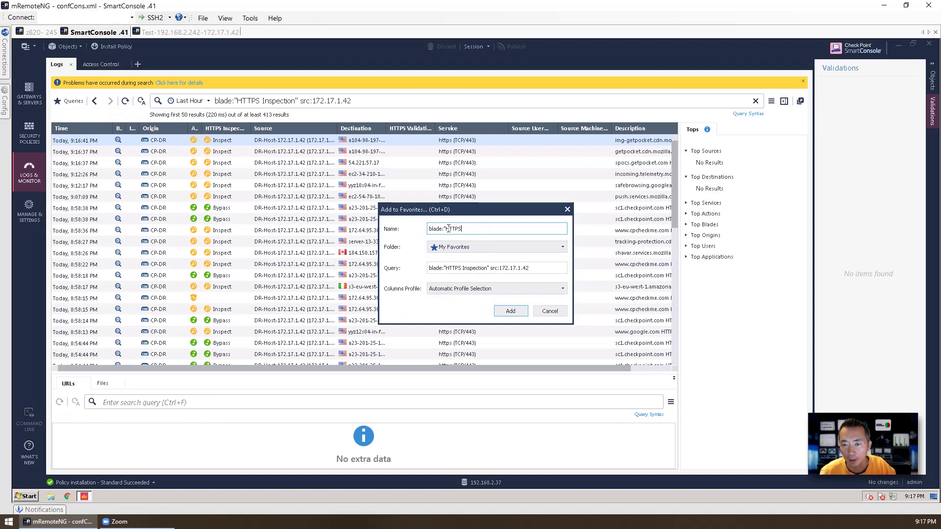
pyautogui.moveTo(446, 228); pyautogui.dragTo(386, 234)
pyautogui.press('BackSpace')
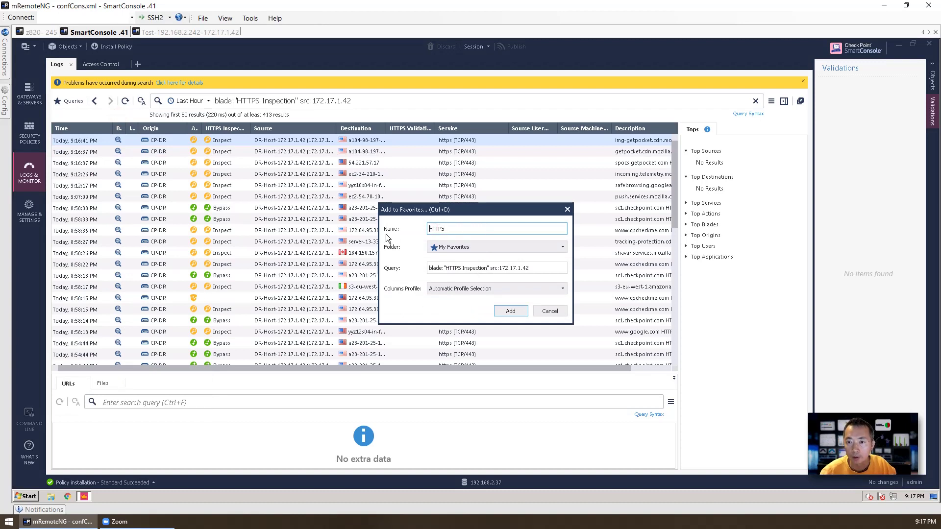
pyautogui.write('fr')
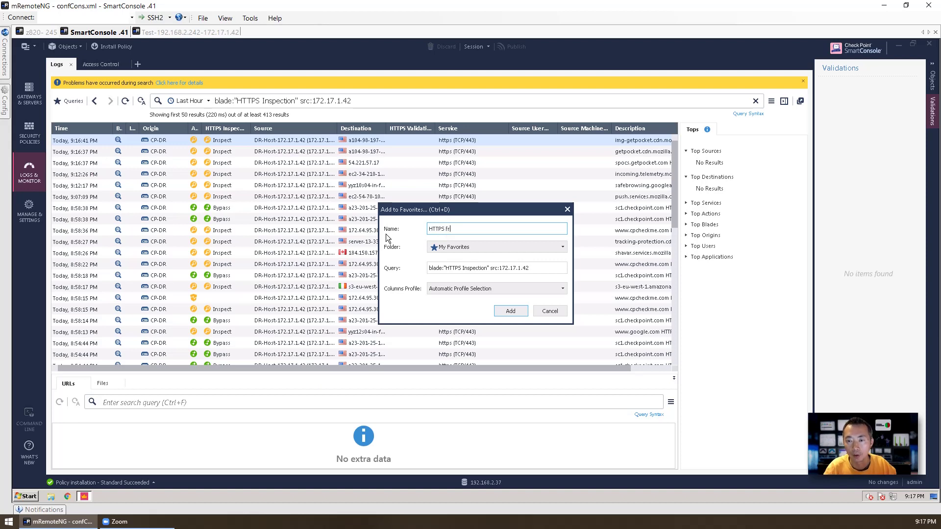
pyautogui.write('om Source 1')
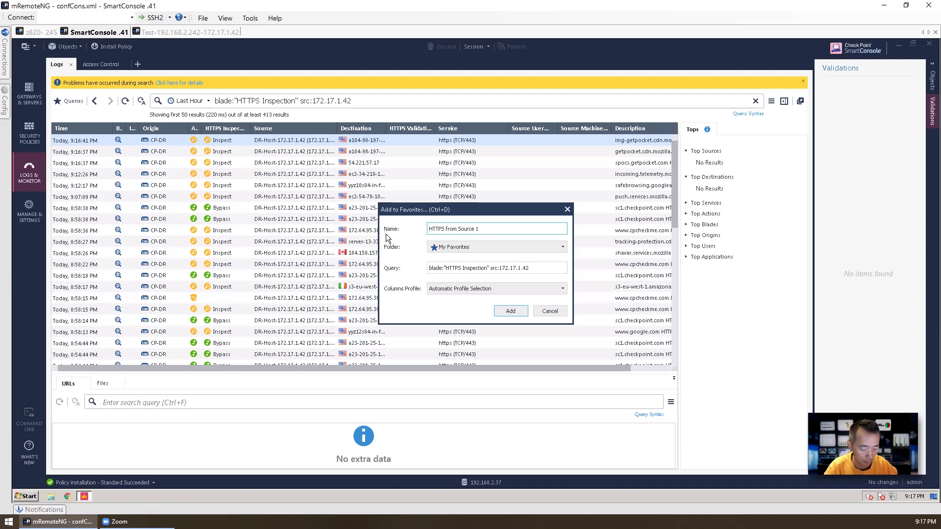
pyautogui.write('72.17')
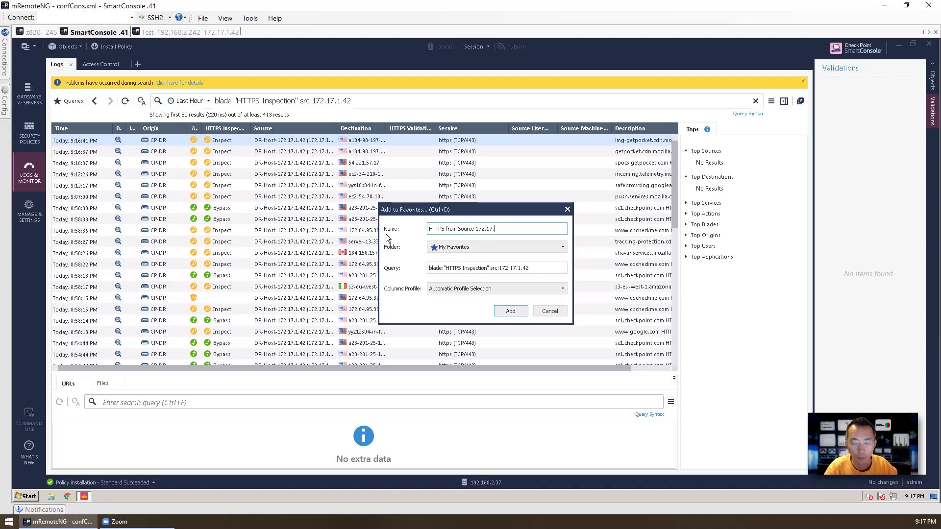
pyautogui.write('.1.42')
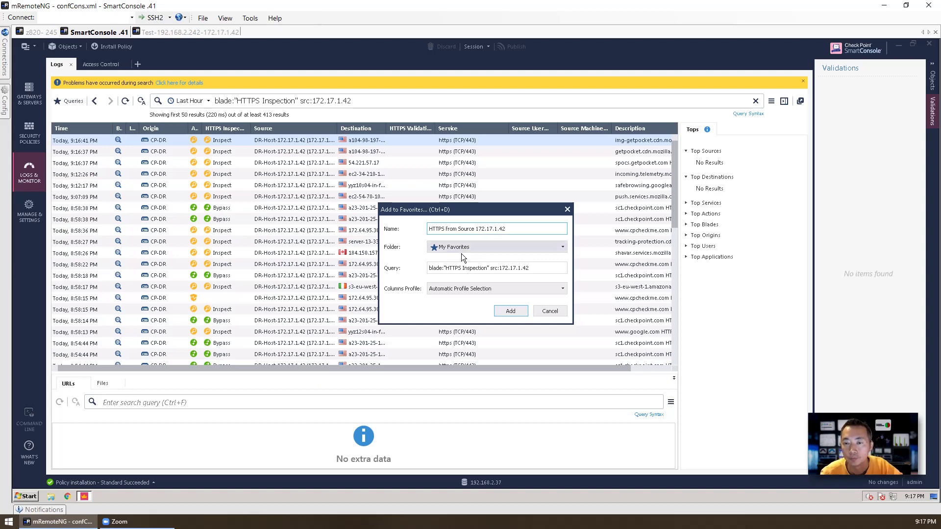
pyautogui.click(445, 229)
pyautogui.write('Inspection')
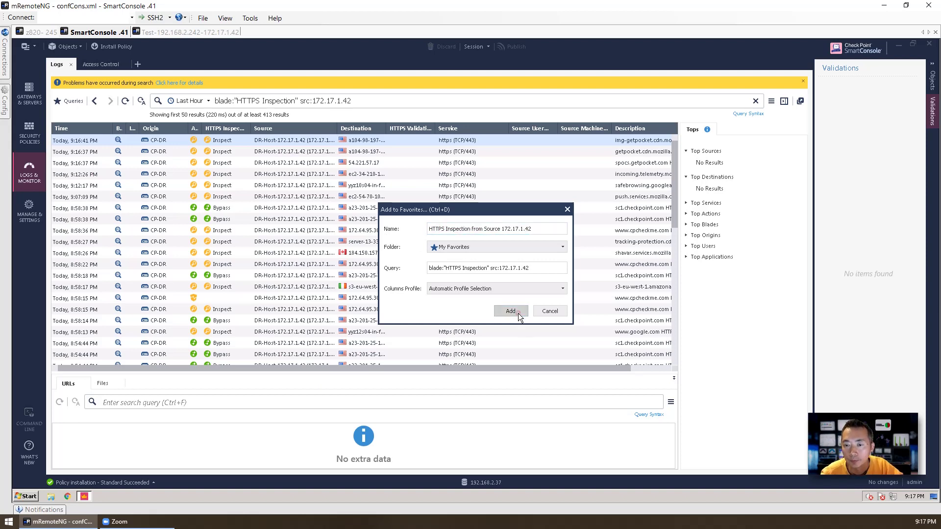
pyautogui.click(518, 313)
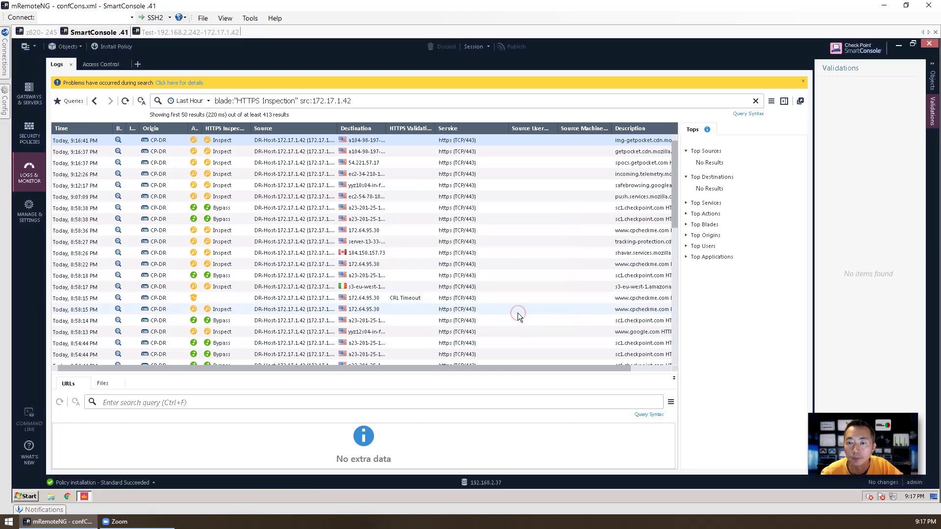
# Step: Run the Access query and the saved HTTPS Inspection favorite, then return to All Records
pyautogui.click(76, 101)
pyautogui.click(111, 244)
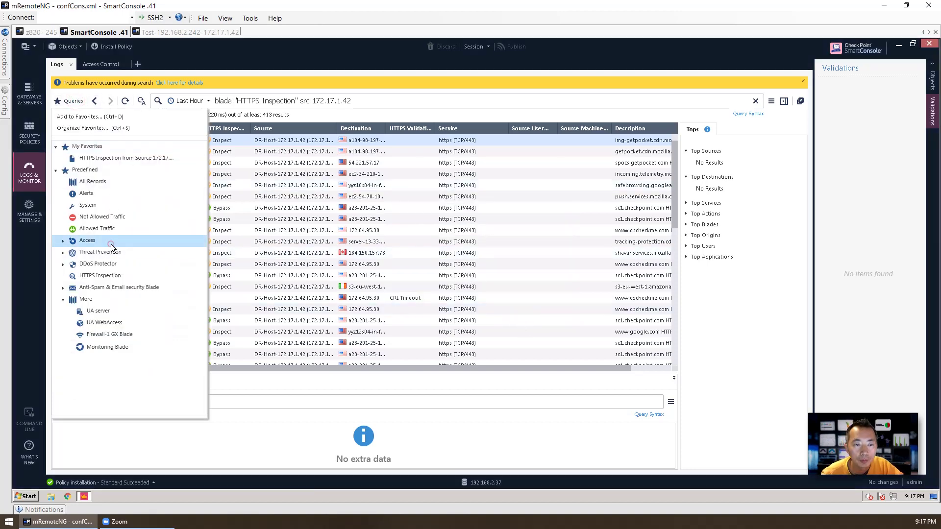
pyautogui.click(116, 229)
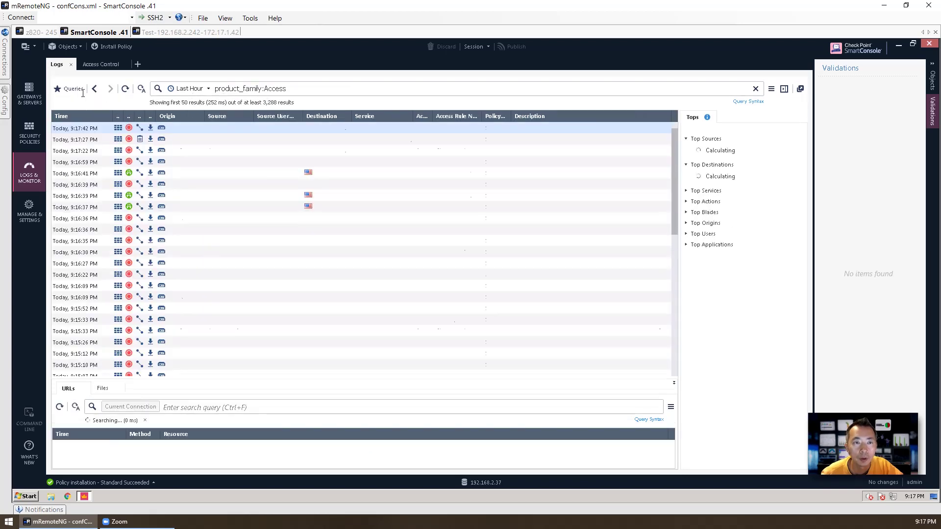
pyautogui.click(77, 88)
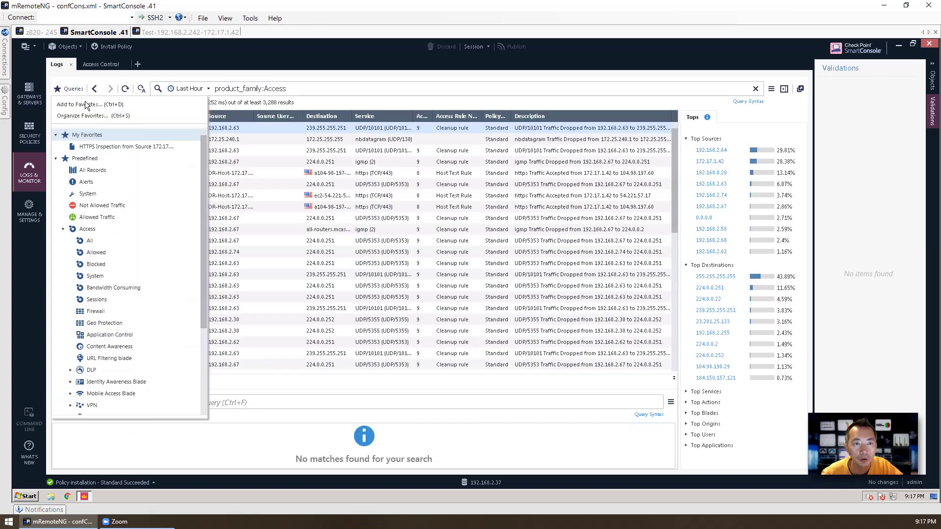
pyautogui.click(98, 147)
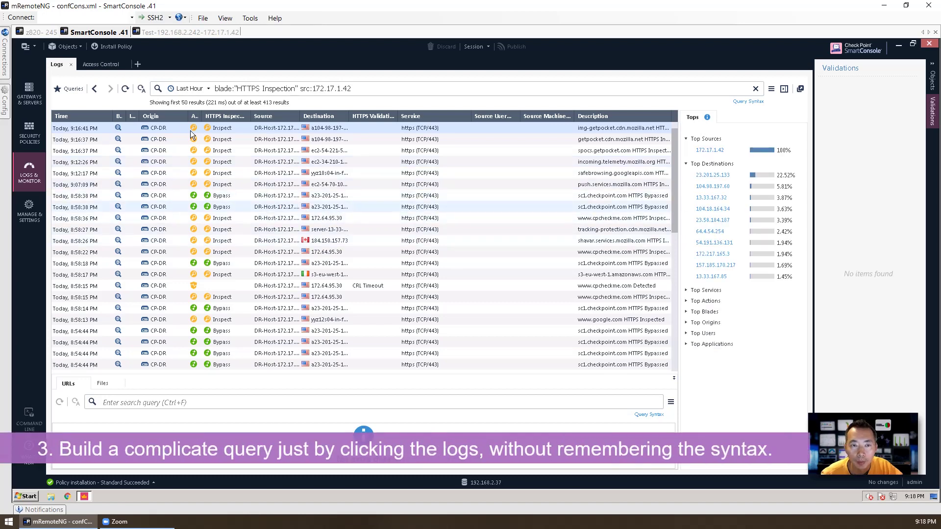
pyautogui.click(75, 92)
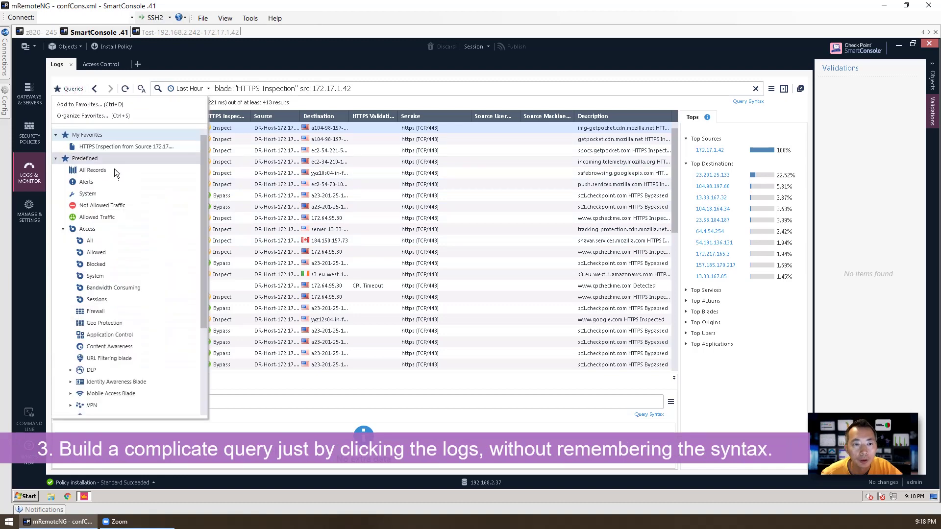
pyautogui.click(114, 172)
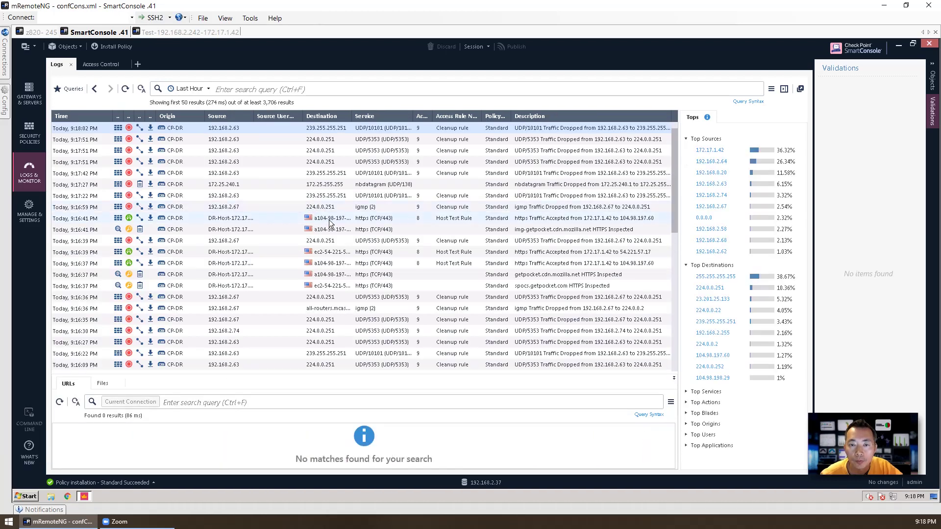
# Step: Filter the logs to source 192.168.2.67 from a log entry's Source cell
pyautogui.rightClick(328, 177)
pyautogui.click(322, 175)
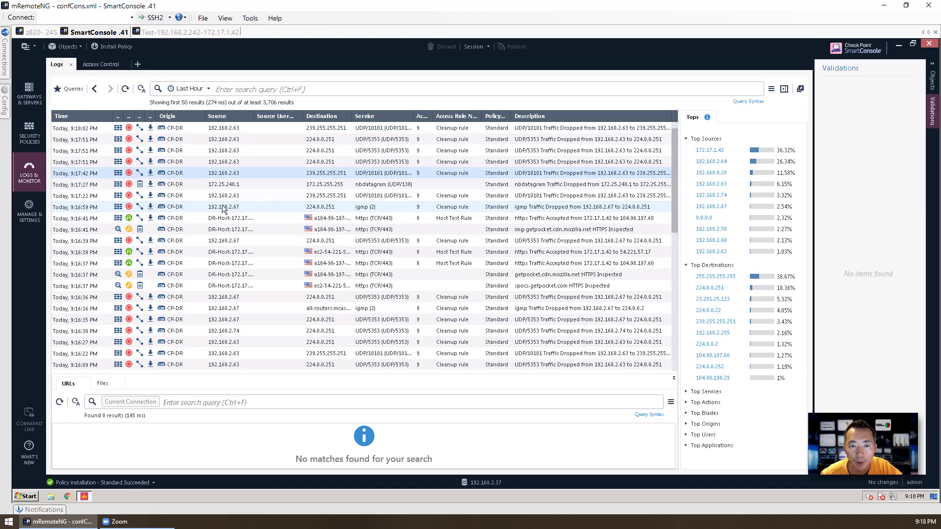
pyautogui.click(221, 208)
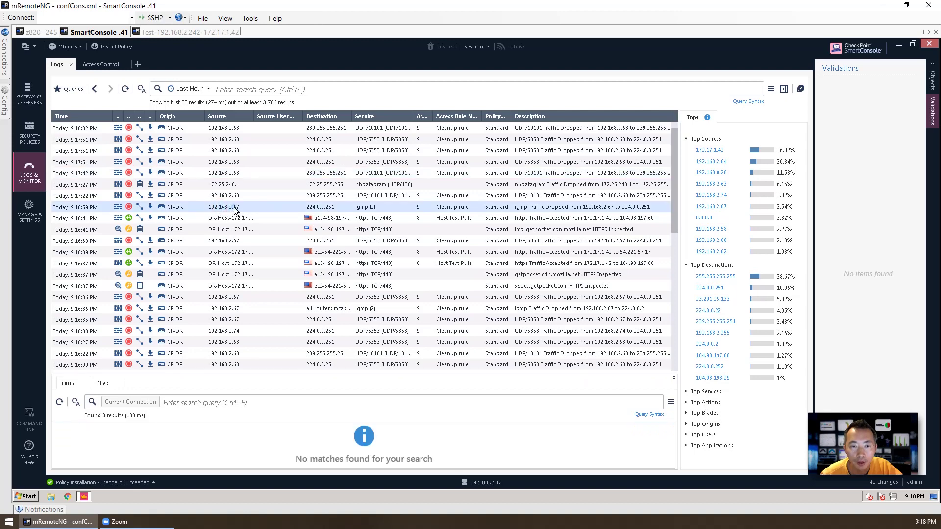
pyautogui.rightClick(234, 210)
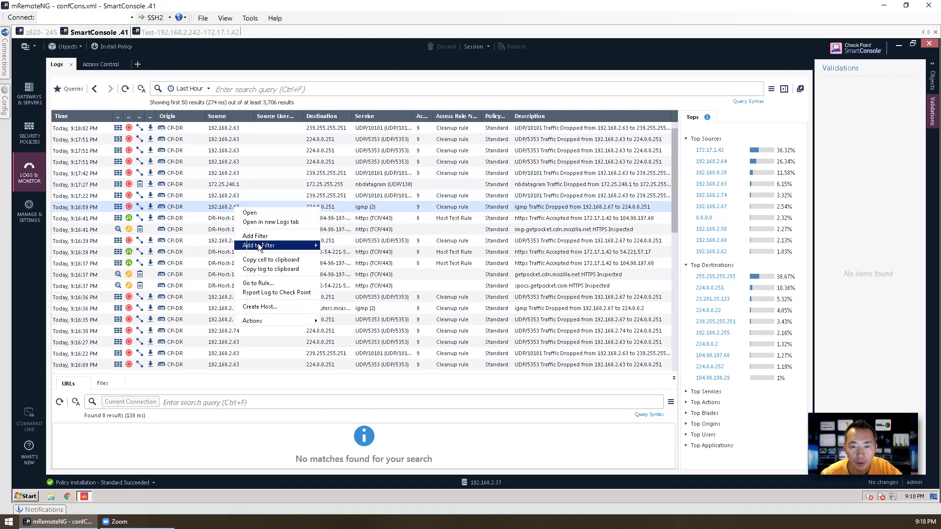
pyautogui.click(273, 246)
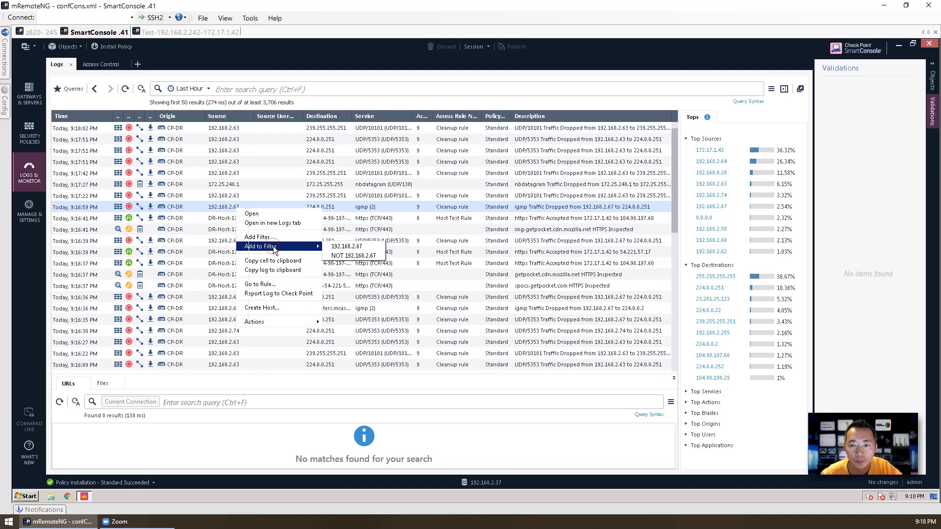
pyautogui.click(332, 247)
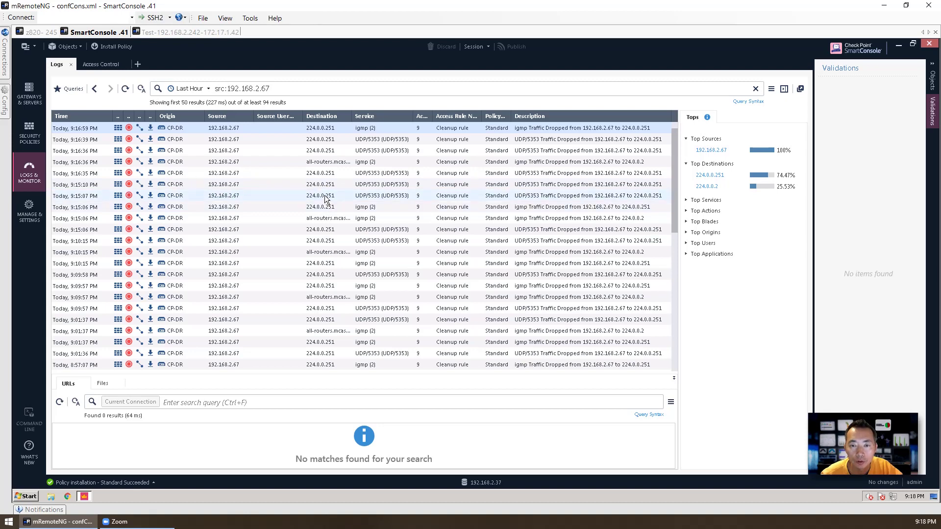
# Step: Add AND destination 224.0.0.251 to the filter and review the query
pyautogui.rightClick(324, 195)
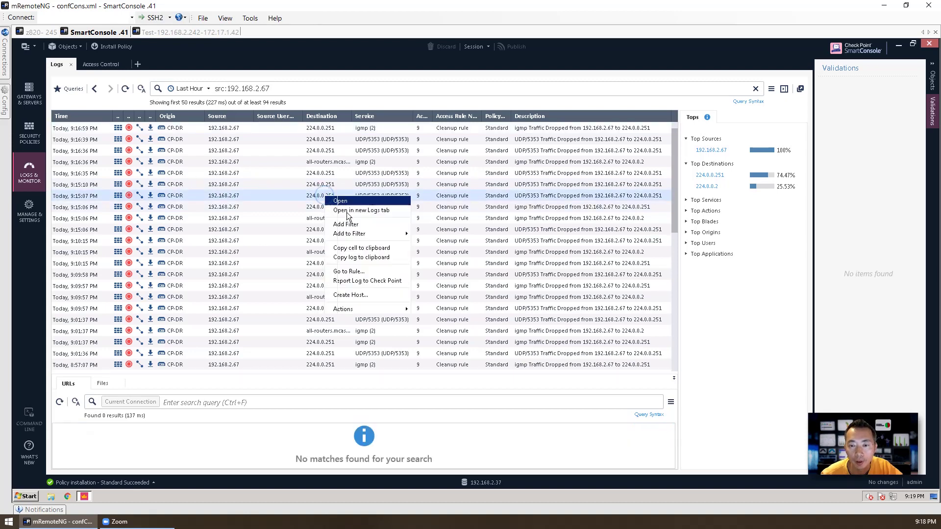
pyautogui.moveTo(387, 233)
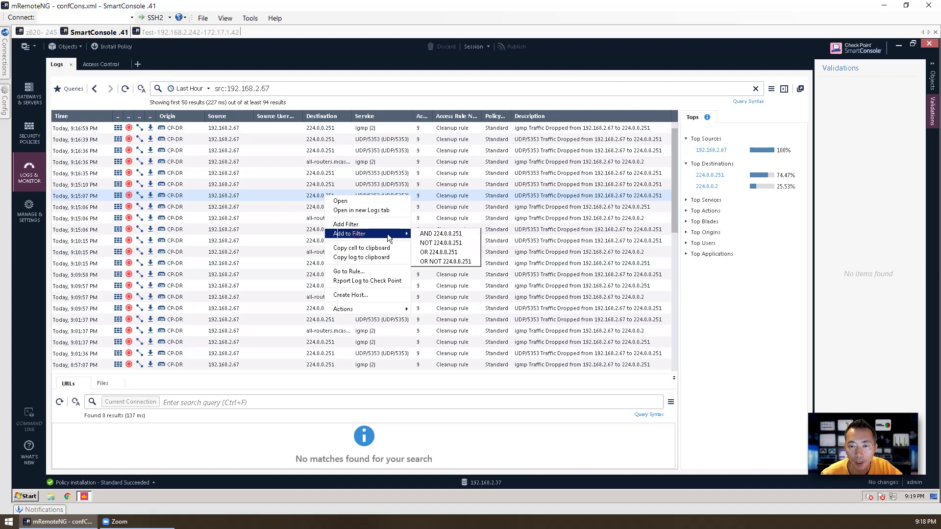
pyautogui.click(431, 235)
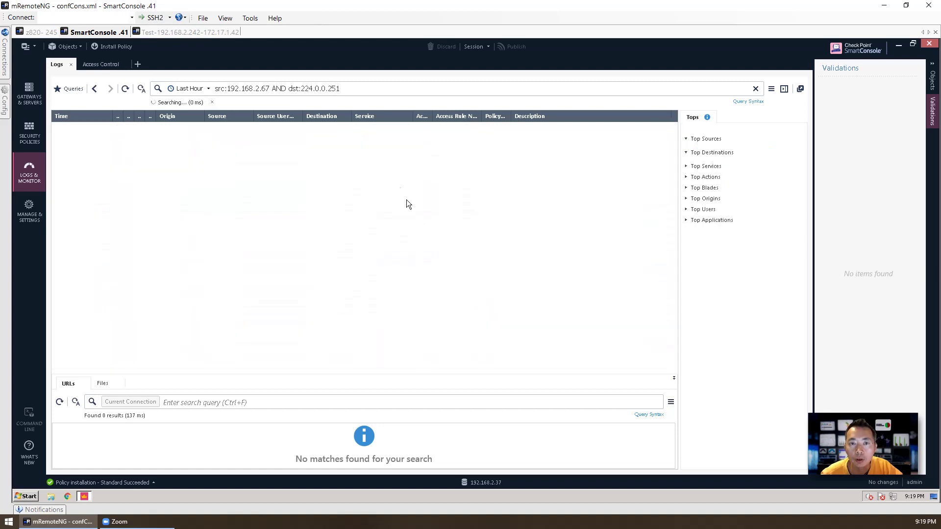
pyautogui.click(287, 88)
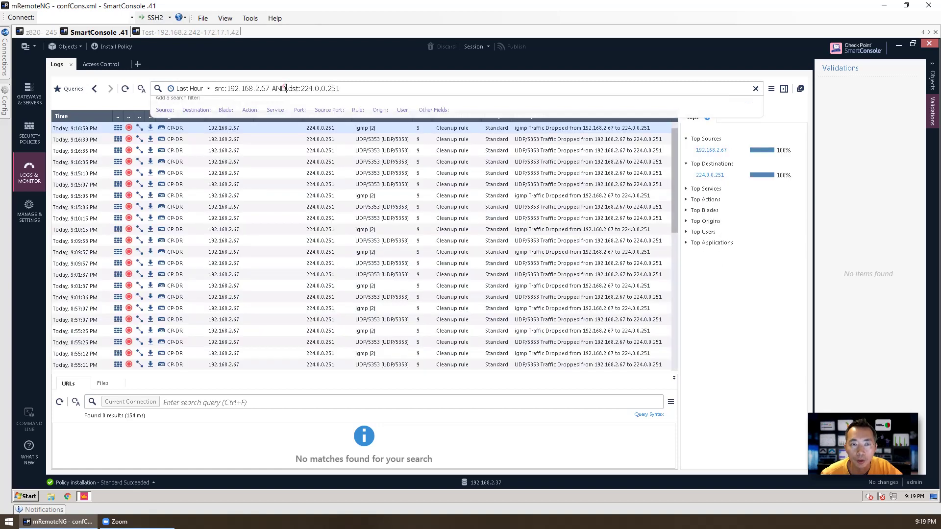
pyautogui.doubleClick(276, 88)
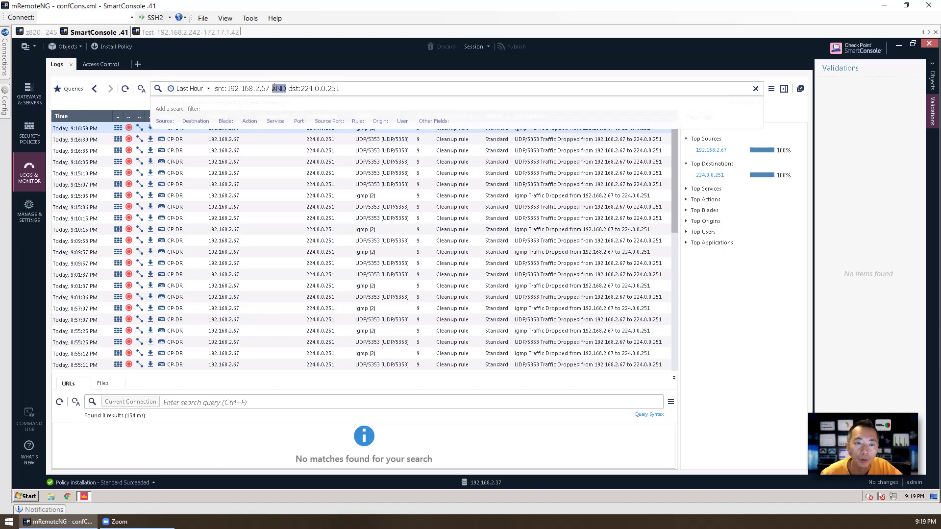
pyautogui.click(341, 170)
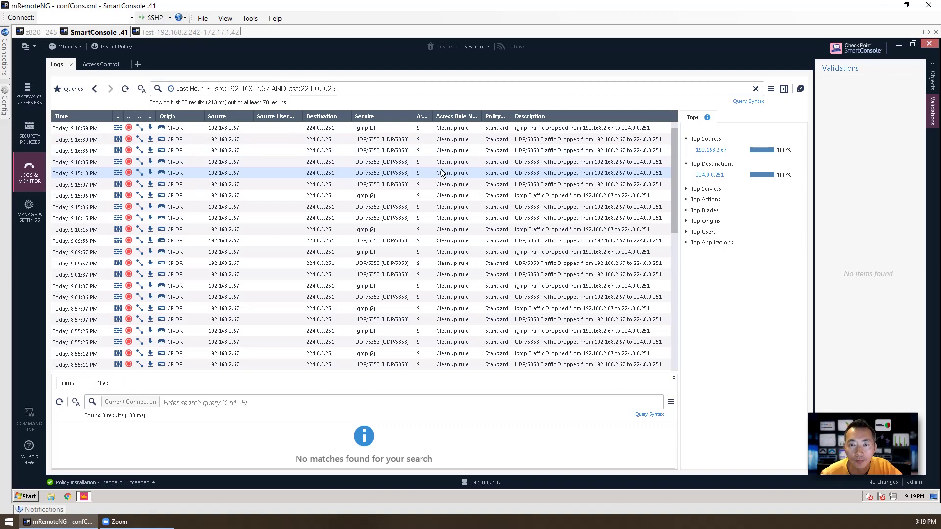
# Step: Add service igmp to the filter, narrowing to 25 dropped entries, then open the Queries list
pyautogui.rightClick(384, 172)
pyautogui.click(373, 193)
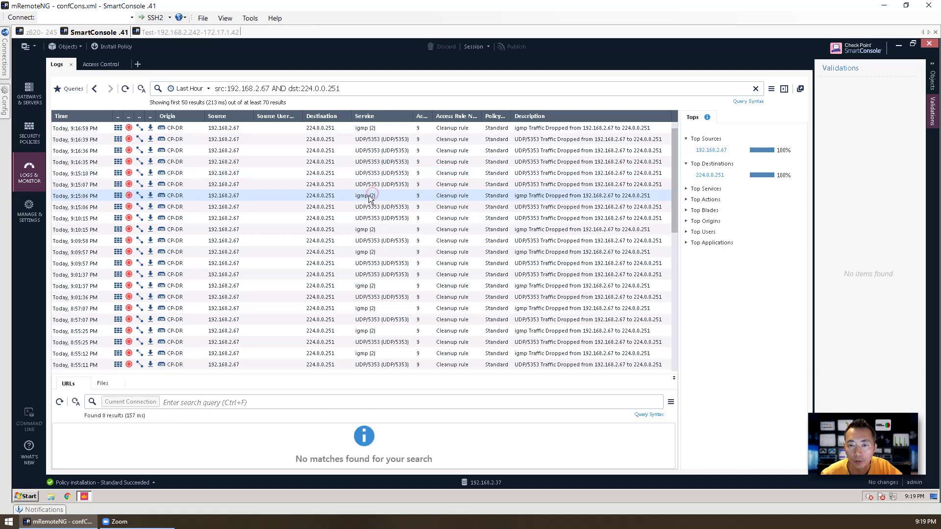
pyautogui.rightClick(369, 195)
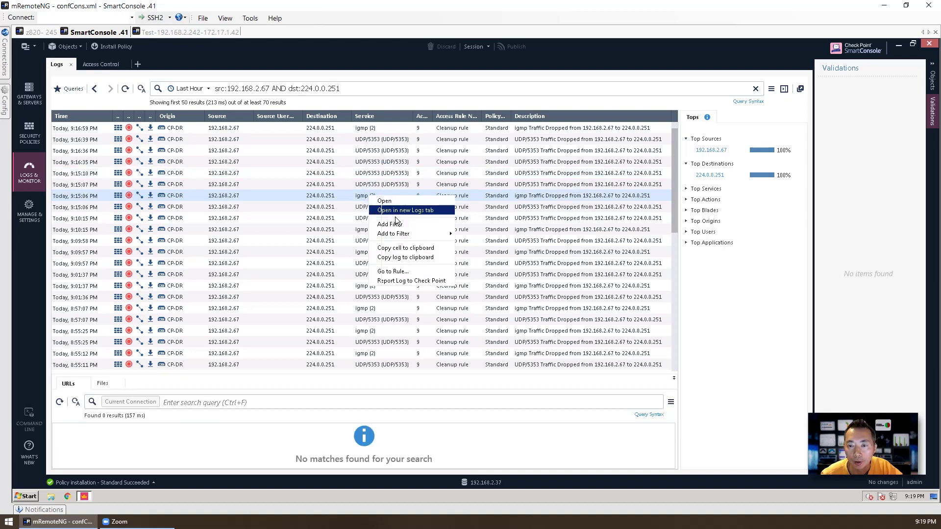
pyautogui.click(463, 235)
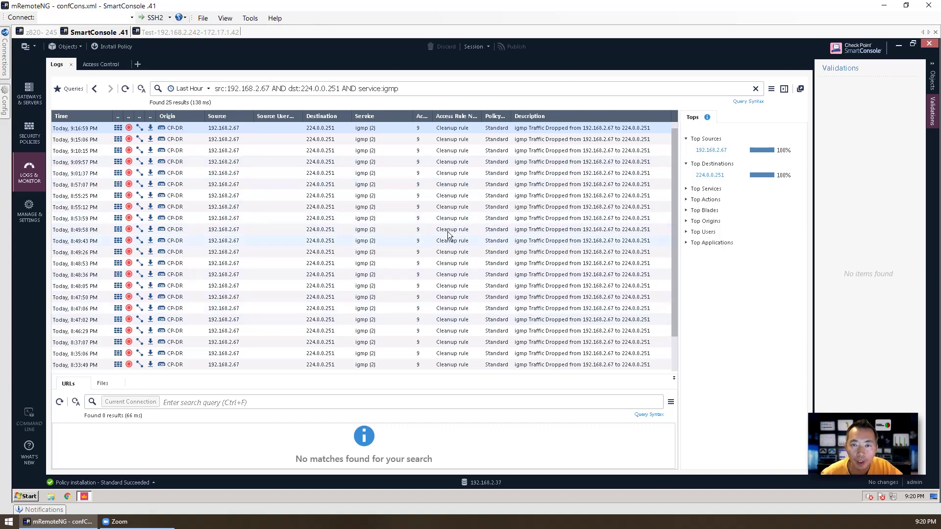
pyautogui.click(74, 90)
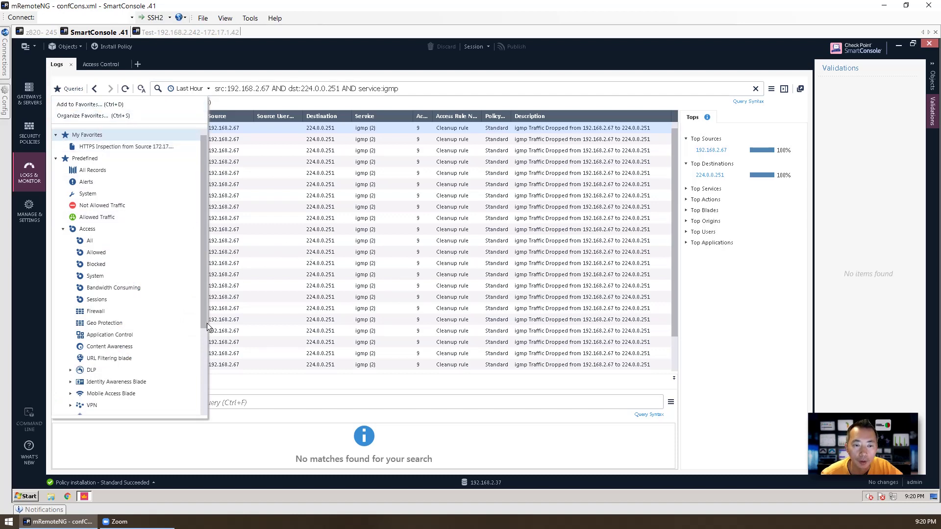
# Step: Run the URL Filtering blade query from Threat Prevention, keeping the Last Hour range
pyautogui.scroll(-3, 205, 329)
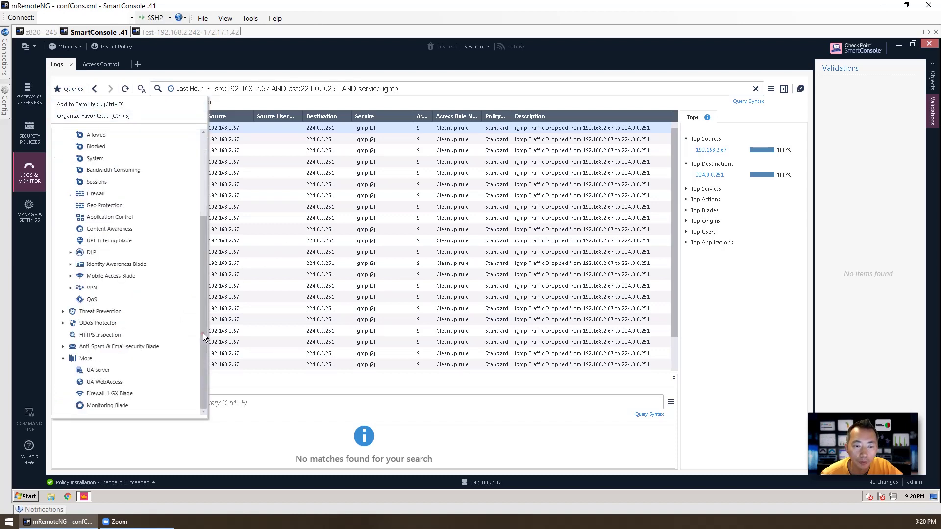
pyautogui.click(158, 313)
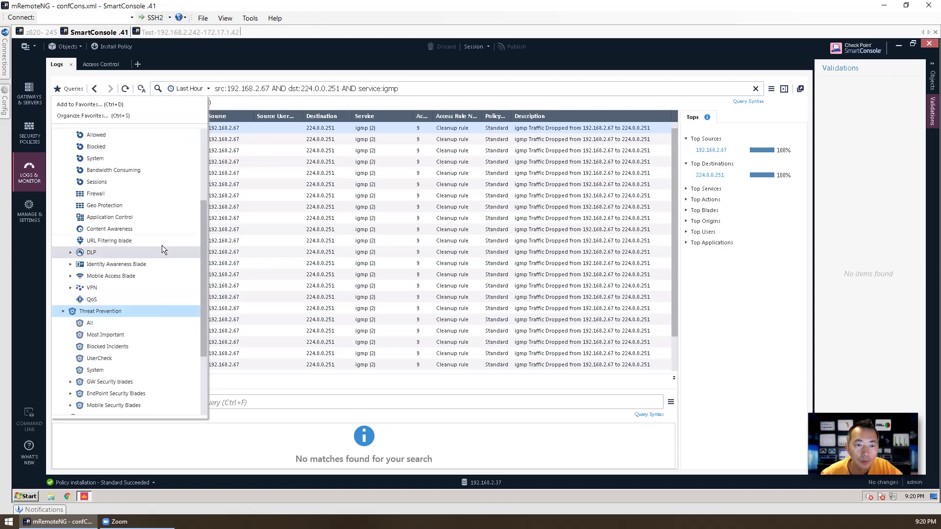
pyautogui.click(116, 241)
pyautogui.click(208, 88)
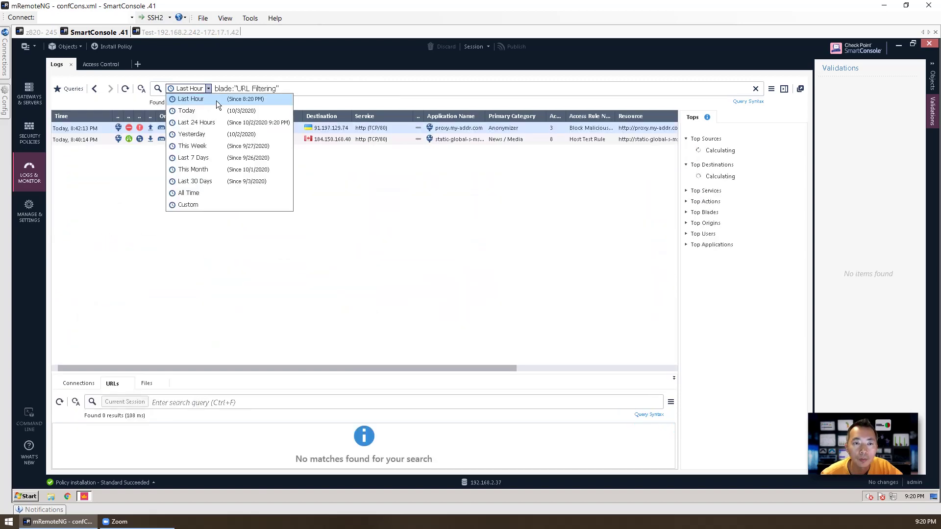
pyautogui.click(216, 100)
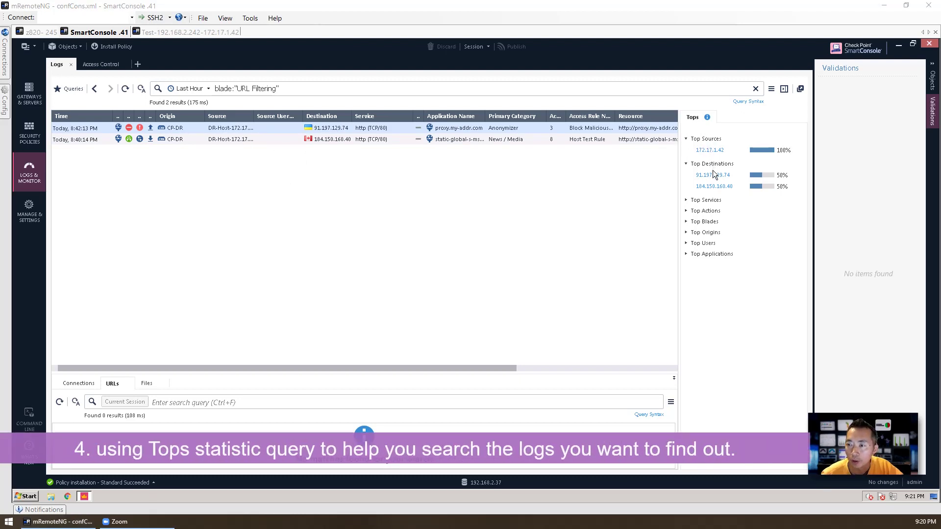
# Step: Filter to application proxy.my-addr.com and destination 91.197.129.74, dropping the URL Filtering blade condition
pyautogui.click(687, 254)
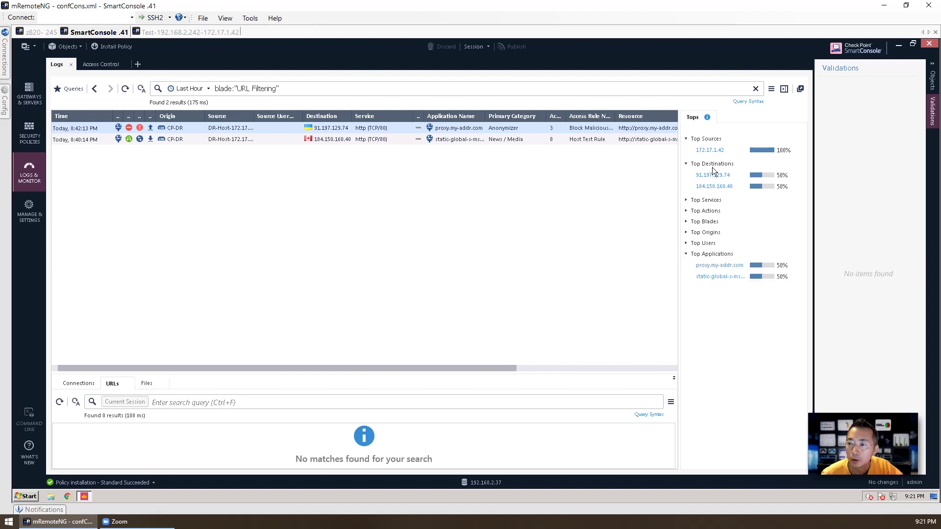
pyautogui.click(713, 265)
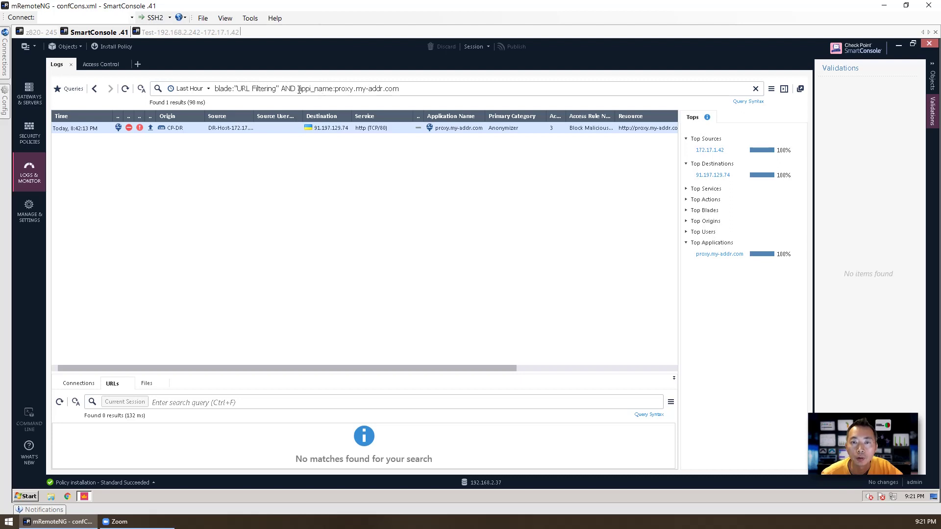
pyautogui.moveTo(298, 89); pyautogui.dragTo(196, 93)
pyautogui.press('BackSpace')
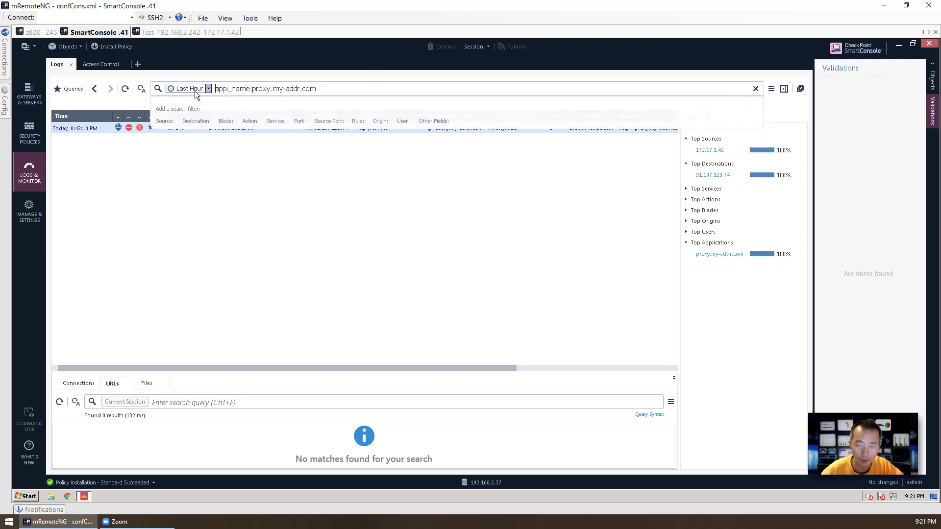
pyautogui.press('Return')
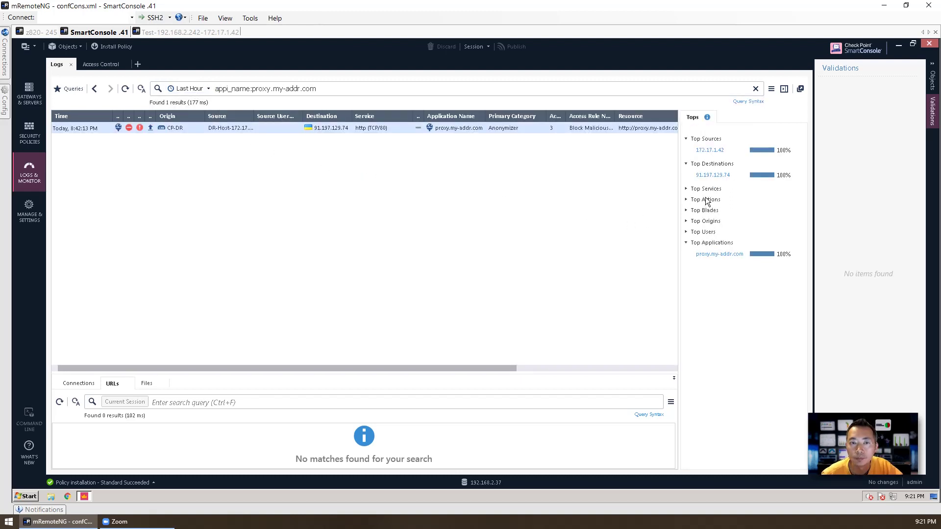
pyautogui.click(702, 174)
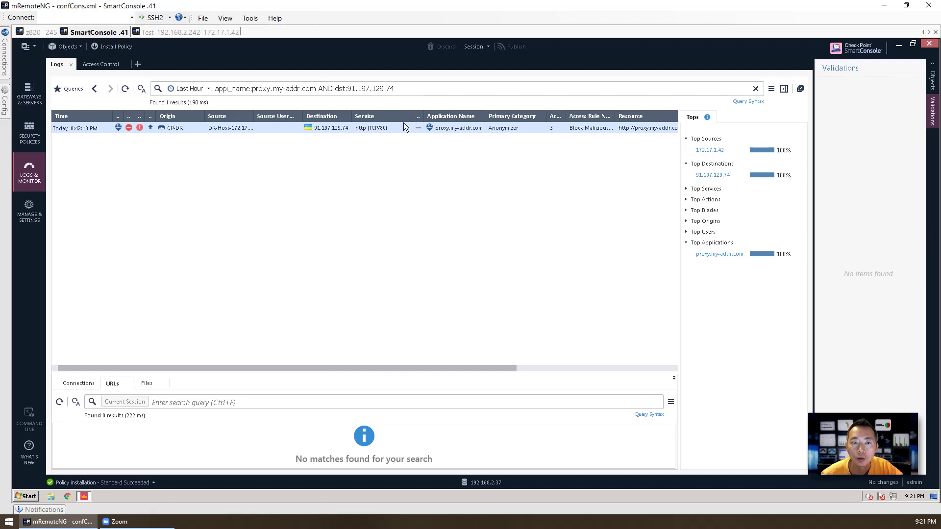
# Step: Run the All Records query and expand Top Services in the Tops pane
pyautogui.click(74, 89)
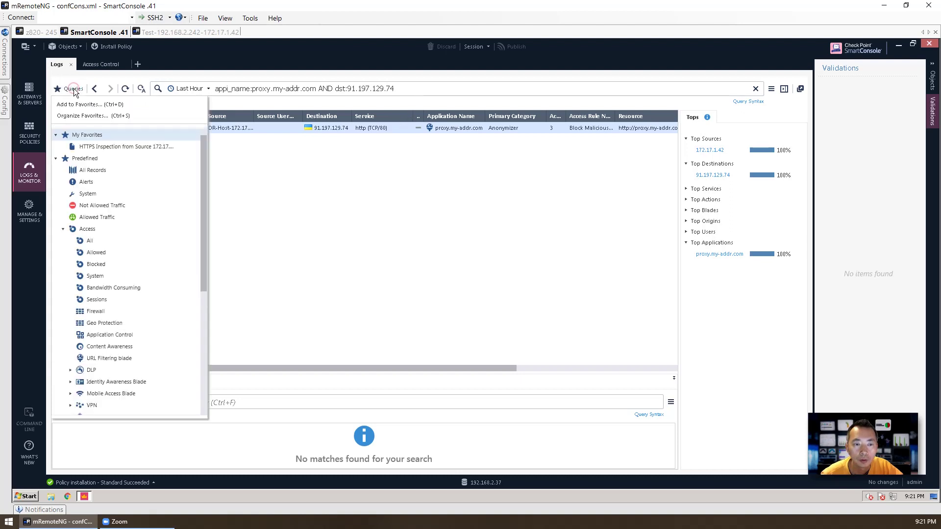
pyautogui.click(96, 172)
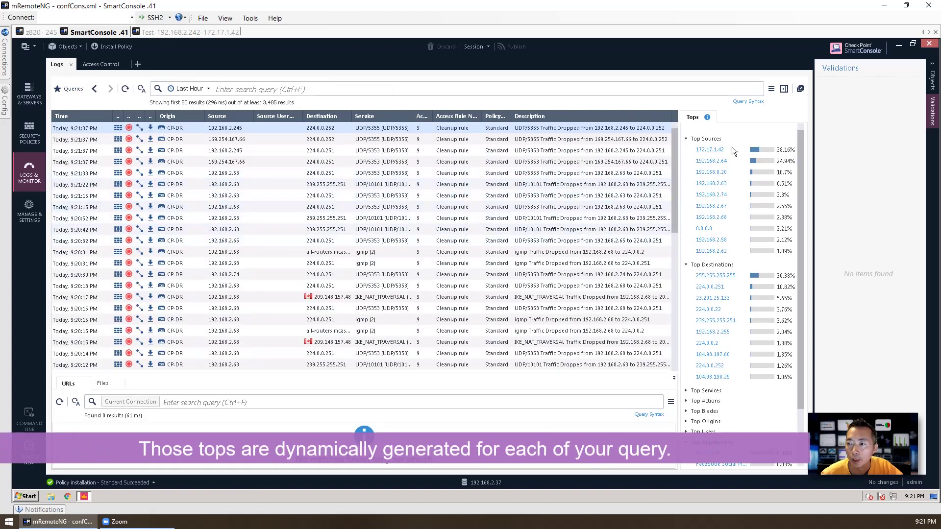
pyautogui.scroll(-2, 719, 312)
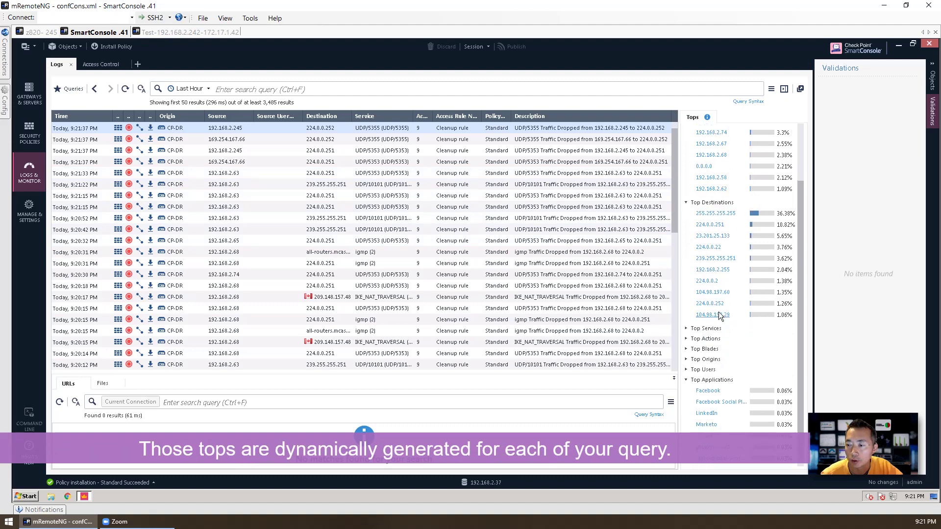
pyautogui.click(691, 329)
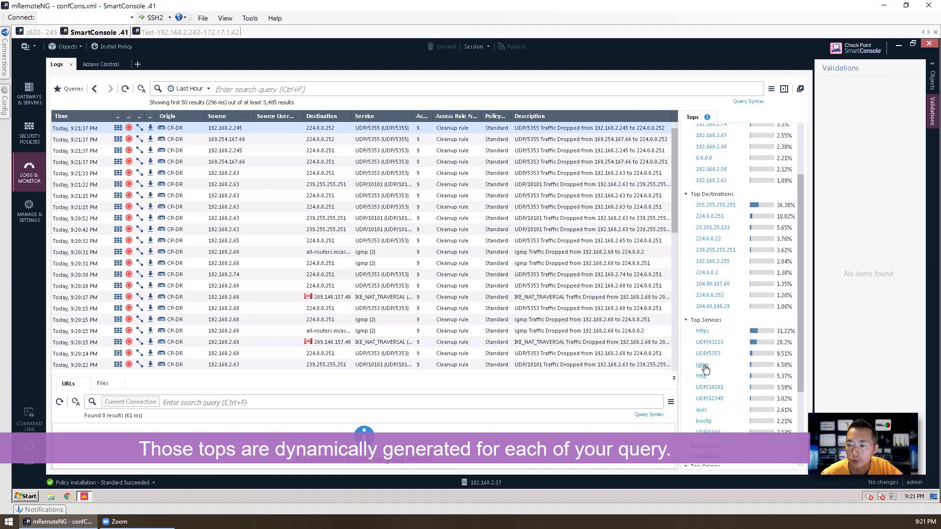
pyautogui.scroll(2, 708, 257)
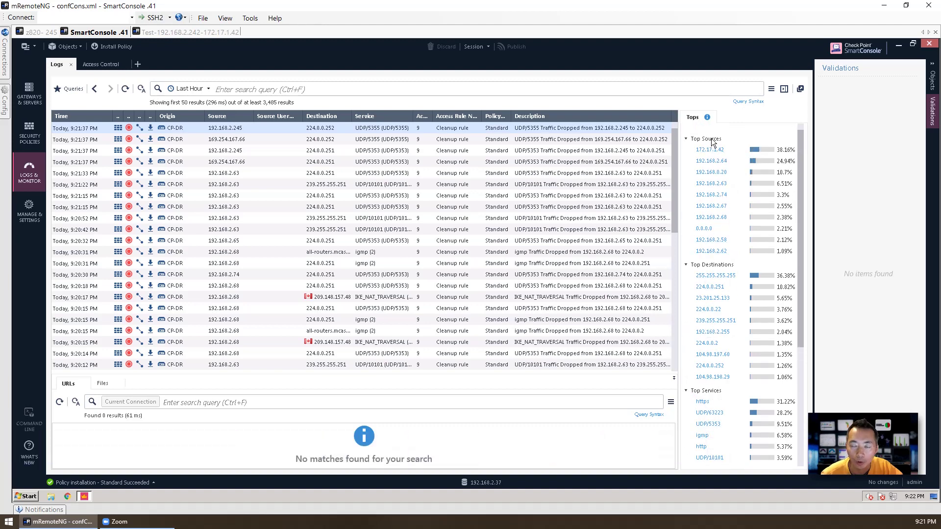
pyautogui.scroll(-5, 719, 327)
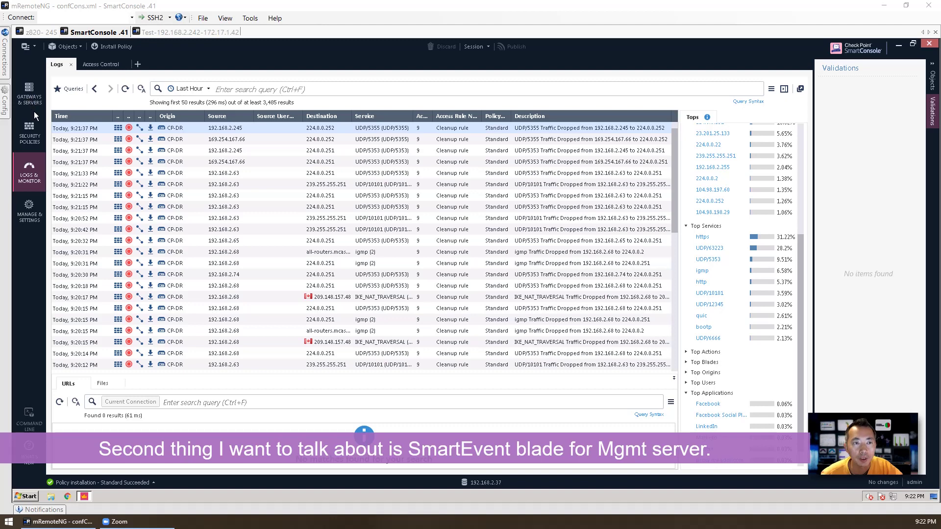
# Step: From Gateways & Servers, edit mgmt to enable the SmartEvent Server and Correlation Unit blades
pyautogui.click(33, 100)
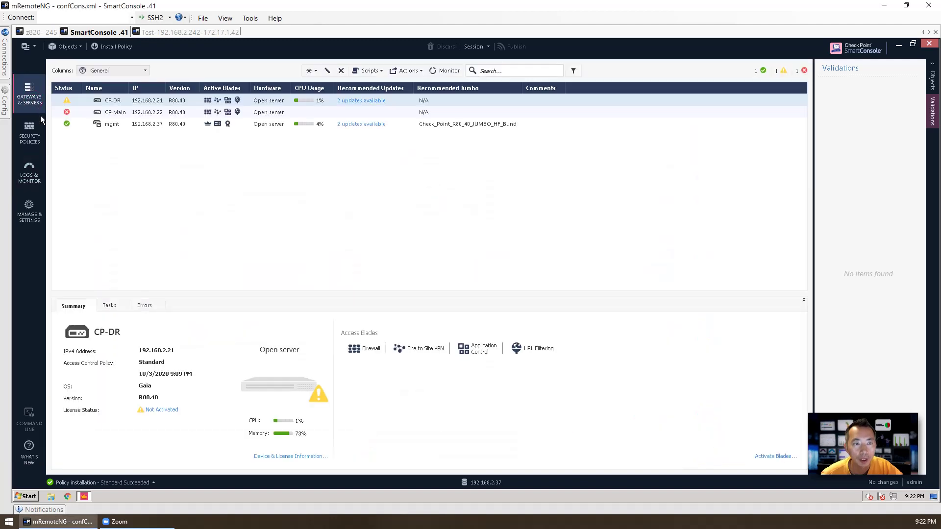
pyautogui.click(116, 123)
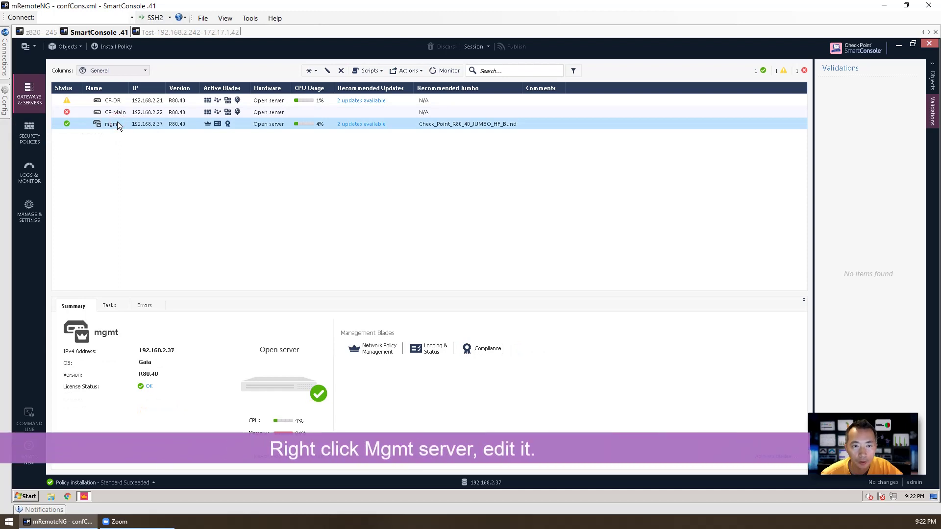
pyautogui.rightClick(118, 125)
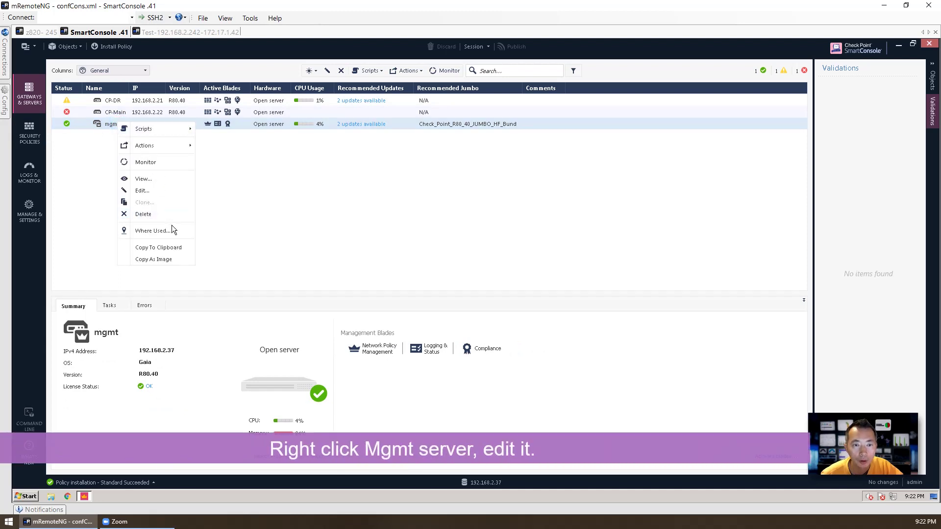
pyautogui.click(169, 190)
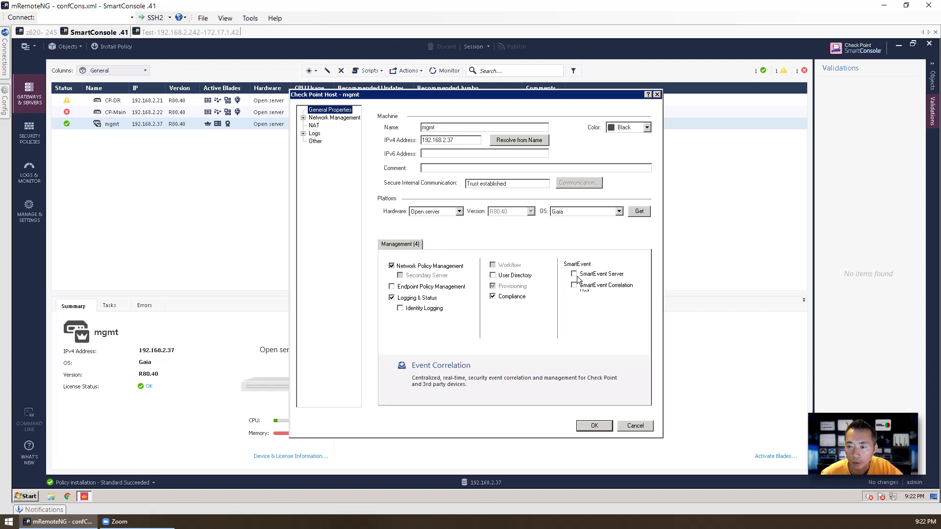
pyautogui.click(575, 275)
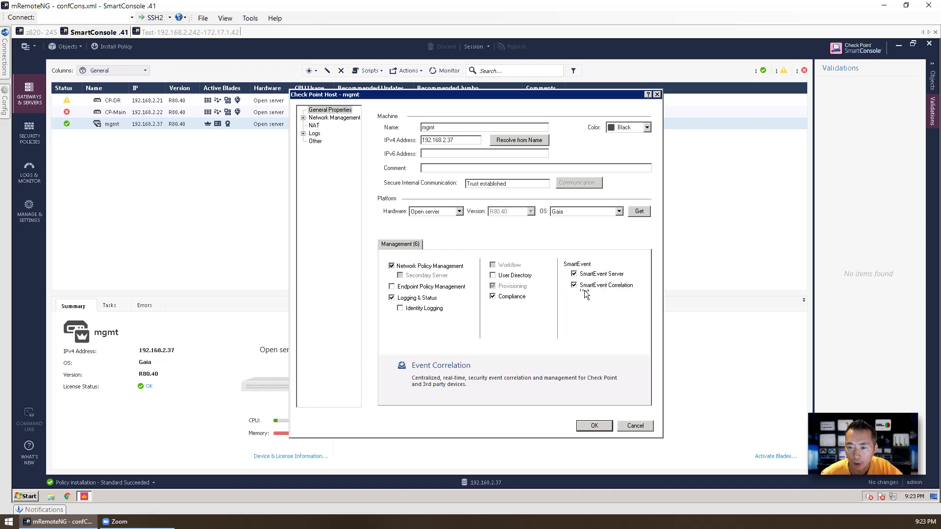
pyautogui.click(595, 426)
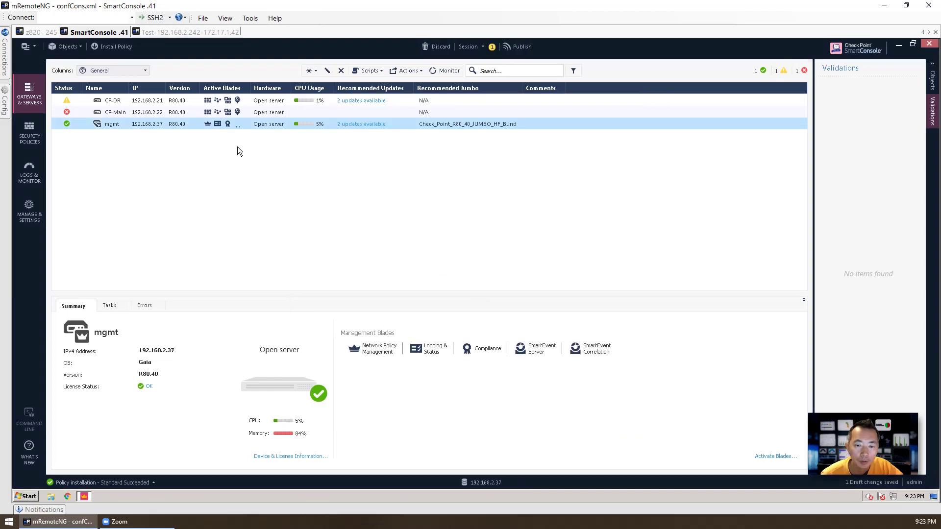
pyautogui.rightClick(194, 123)
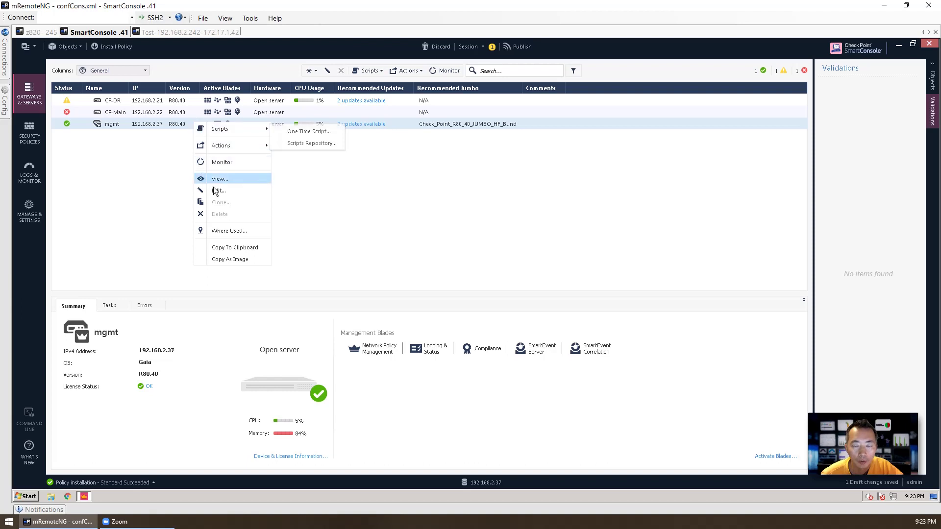
pyautogui.click(328, 228)
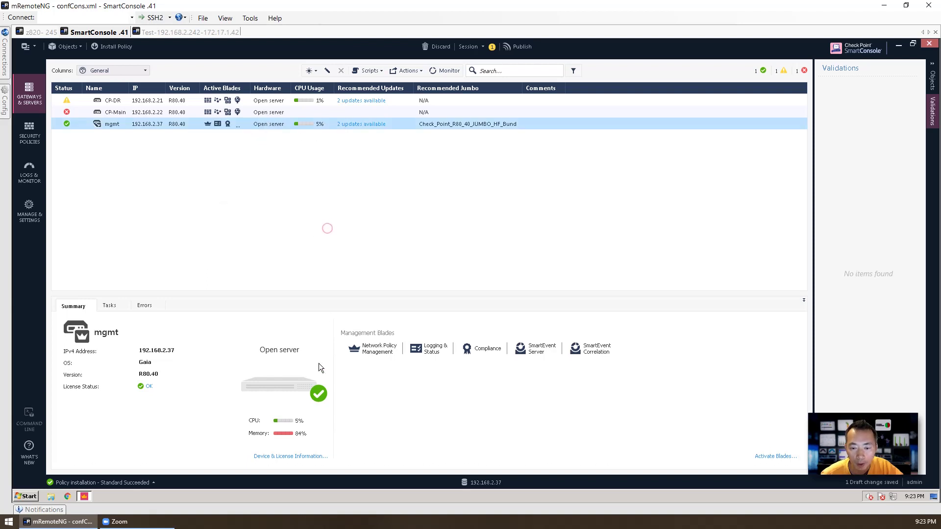
pyautogui.click(313, 456)
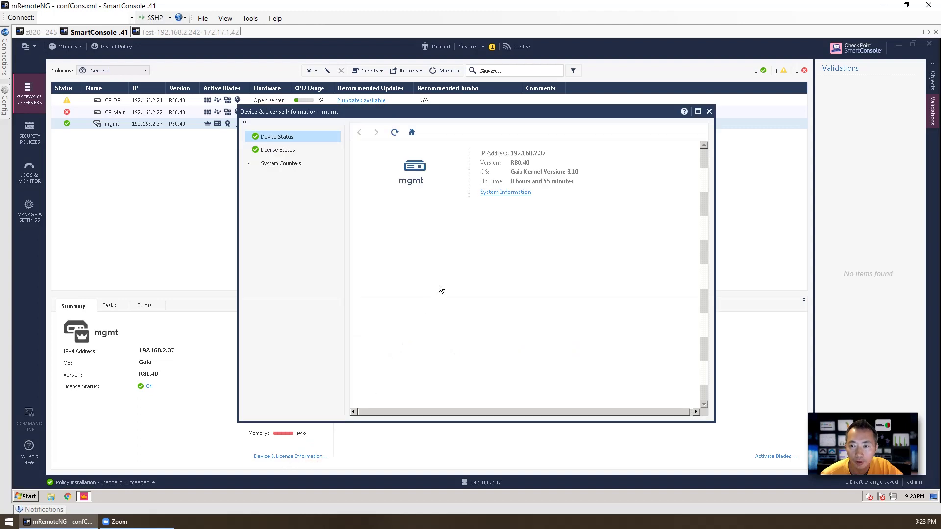
pyautogui.click(287, 152)
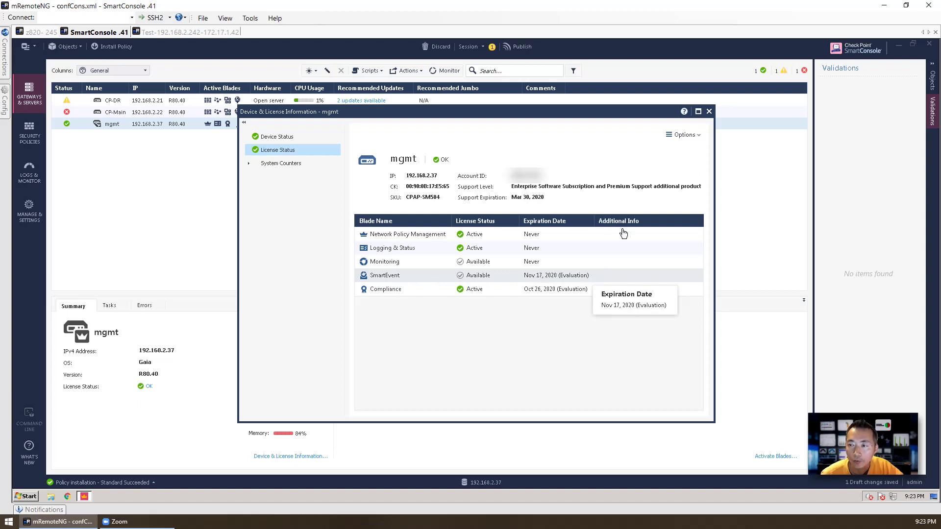
# Step: Close the device and license details and reopen the mgmt Check Point Host properties
pyautogui.click(710, 113)
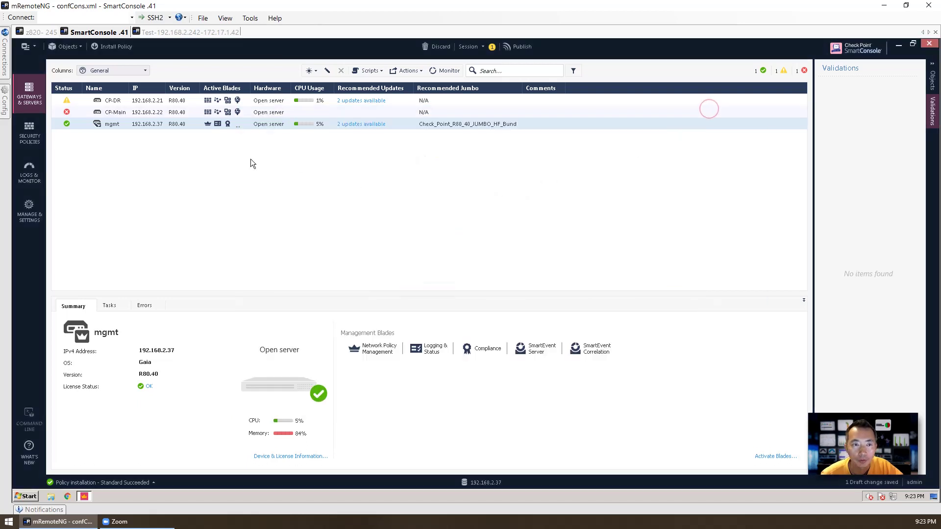
pyautogui.rightClick(171, 126)
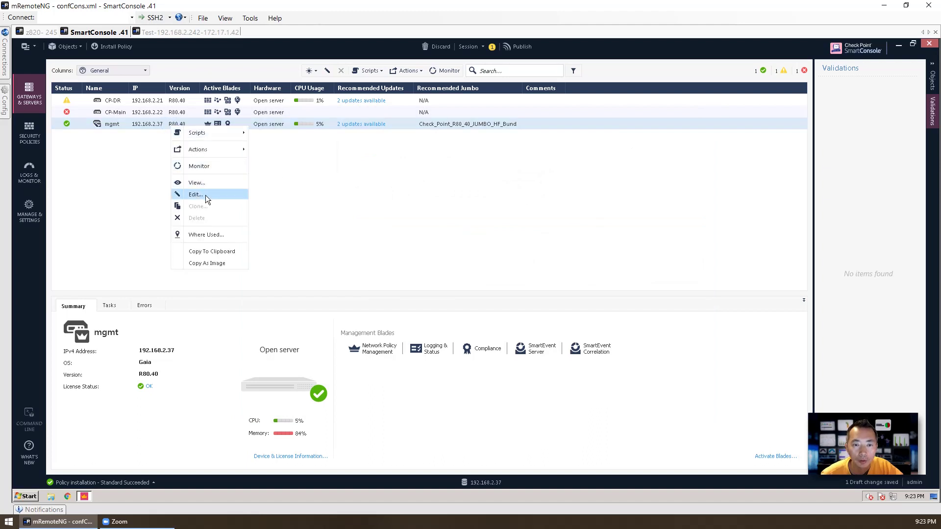
pyautogui.click(205, 195)
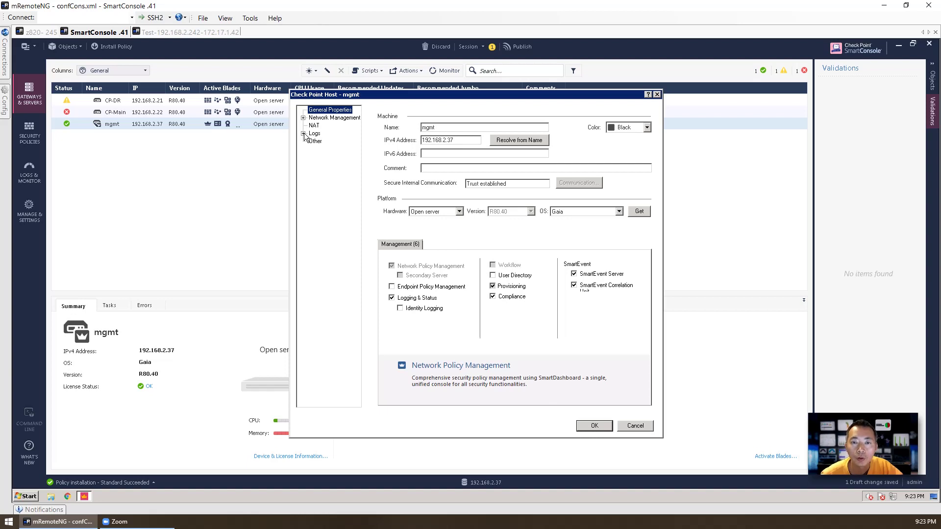
# Step: Review the mgmt server's Logs > Storage disk space settings and close the properties with OK
pyautogui.click(304, 135)
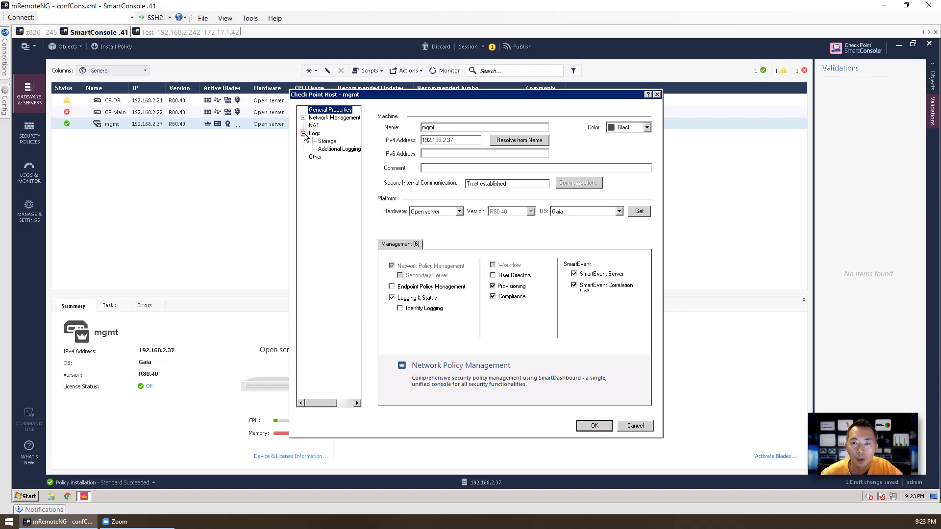
pyautogui.click(329, 141)
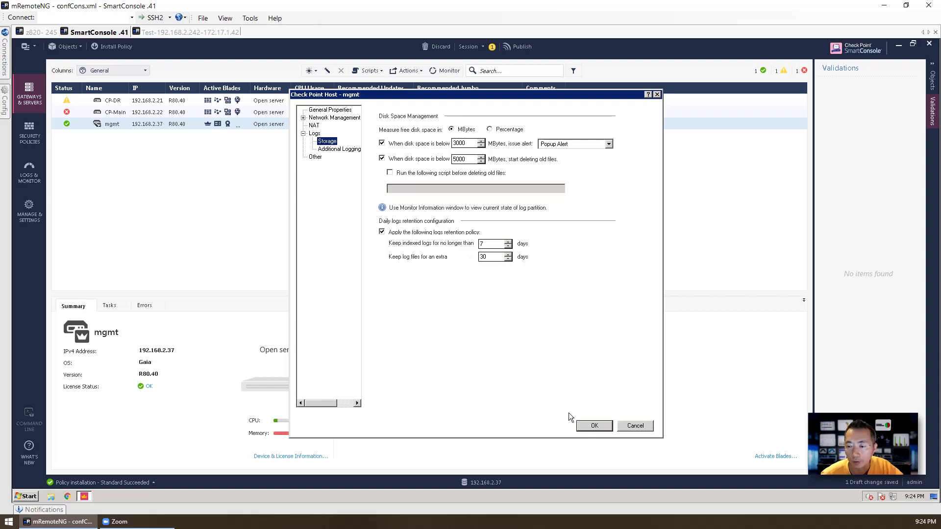
pyautogui.click(594, 426)
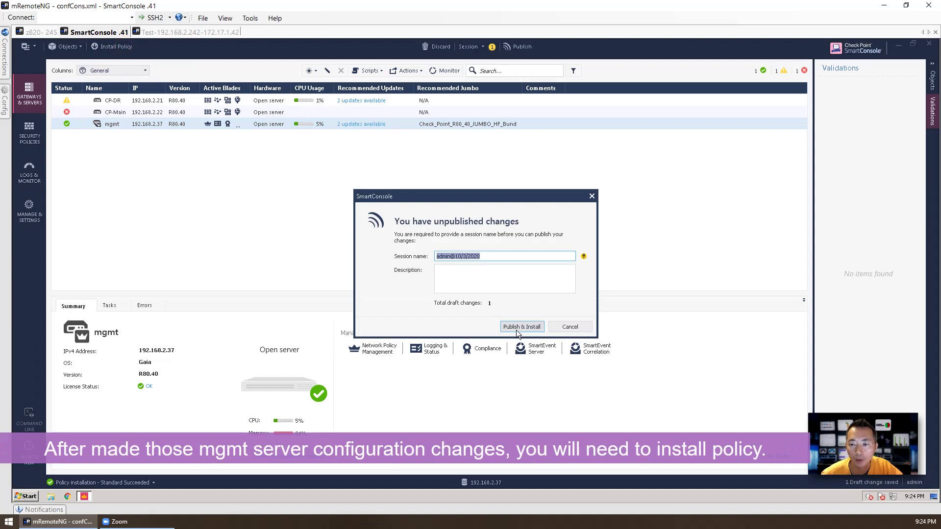
# Step: Publish the draft change and install the Standard policy on CP-DR, accepting the license warning
pyautogui.click(517, 327)
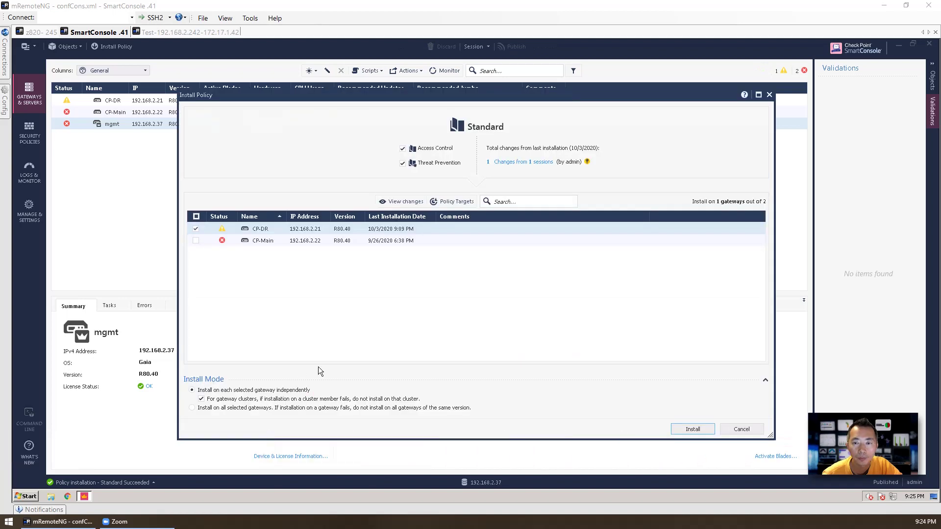
pyautogui.click(696, 430)
pyautogui.click(616, 313)
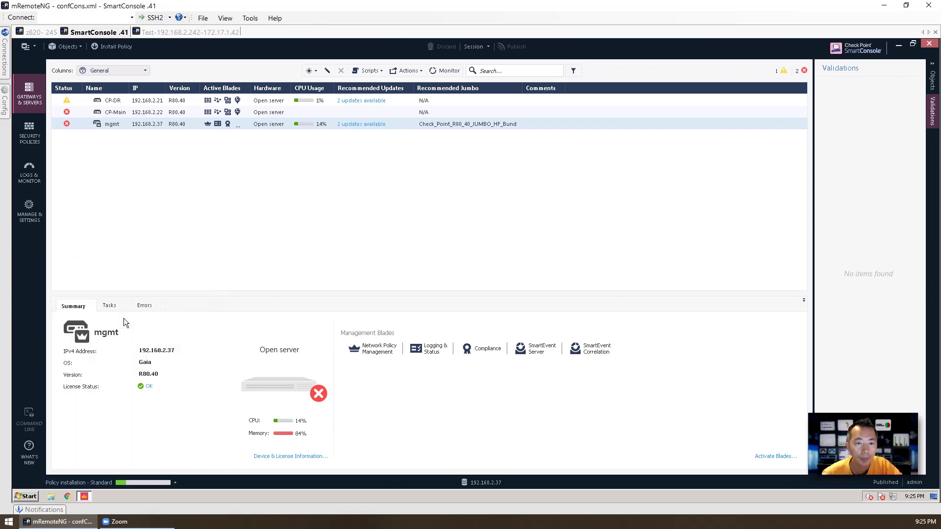
pyautogui.click(93, 483)
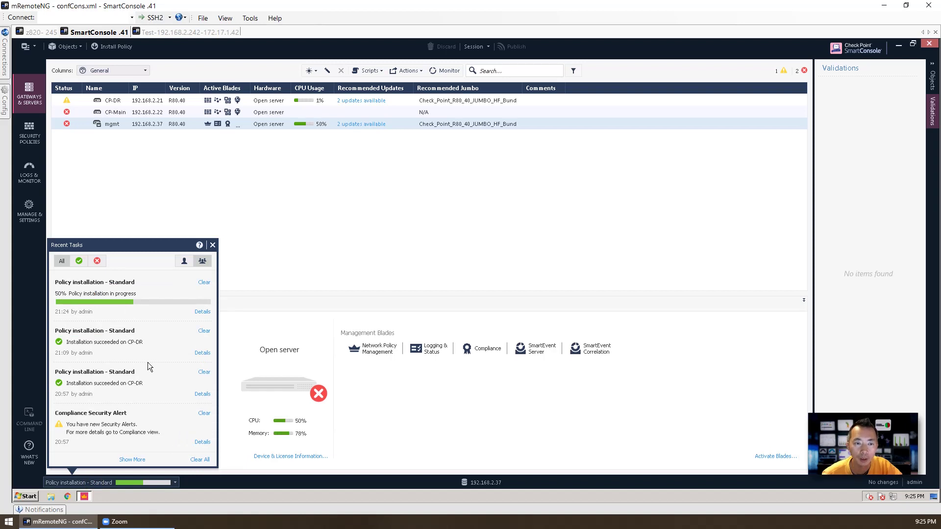
pyautogui.click(213, 245)
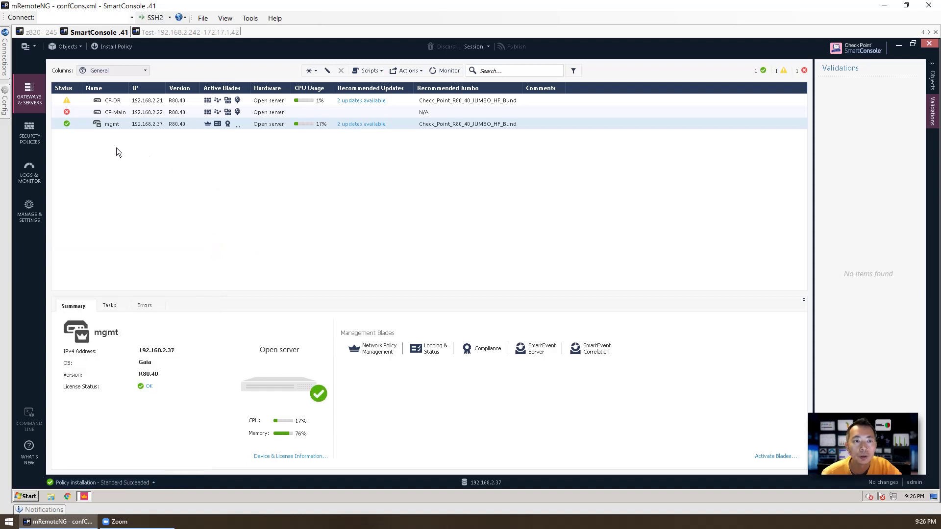
pyautogui.click(32, 175)
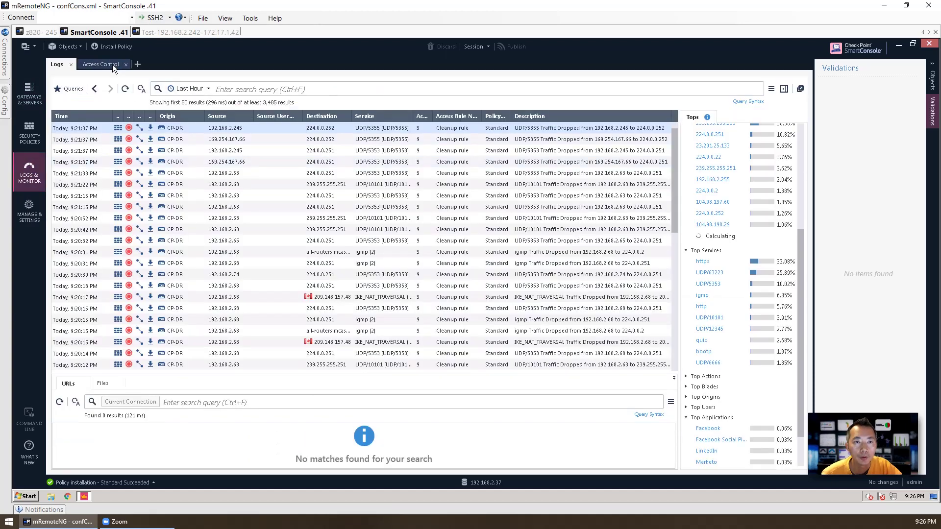
pyautogui.click(139, 65)
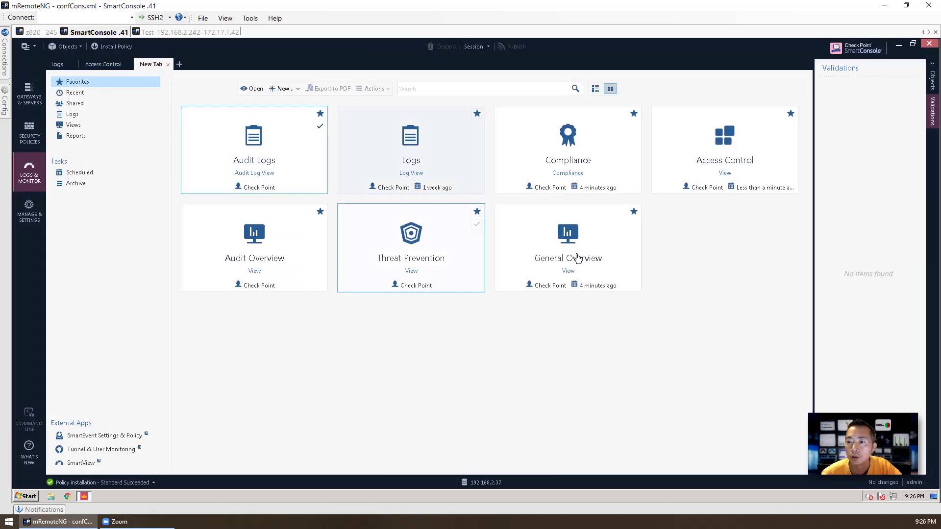
pyautogui.doubleClick(711, 148)
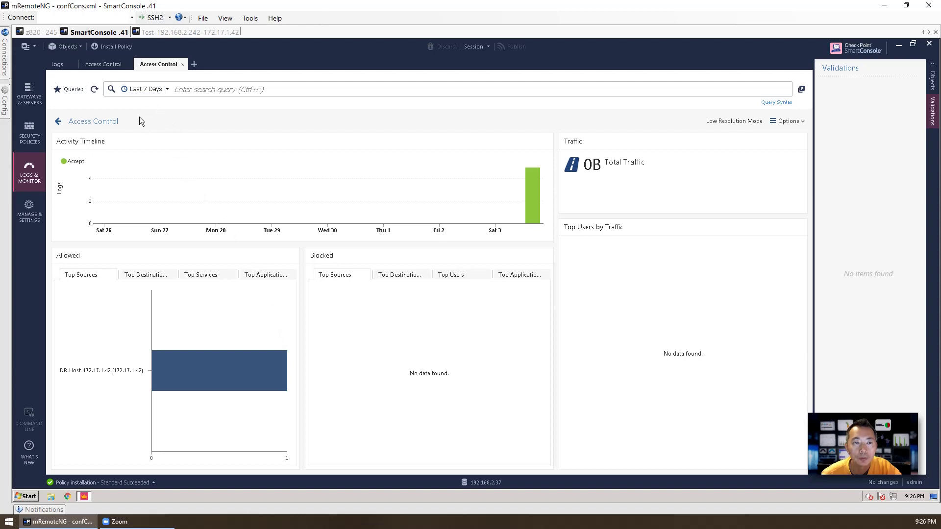
pyautogui.click(58, 121)
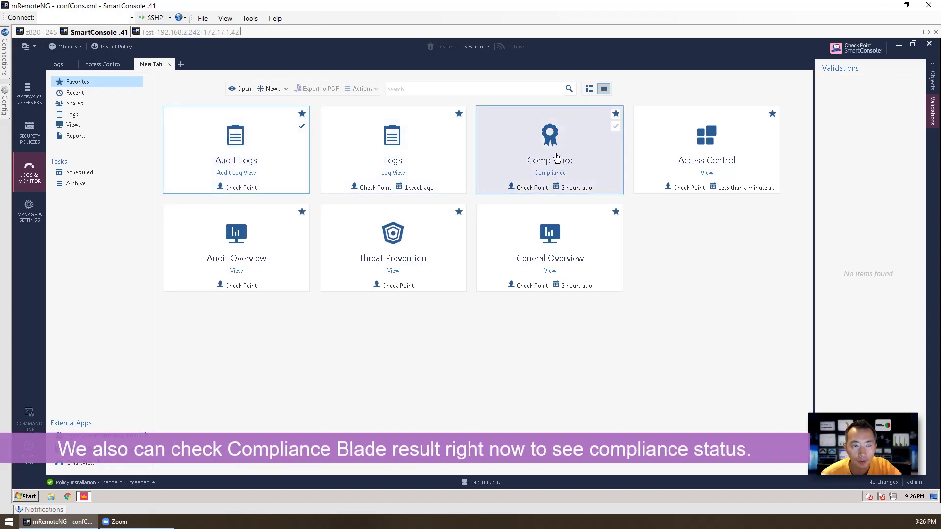
# Step: Open the Compliance overview and show its 63 Action Items grouped by Due Date
pyautogui.click(556, 156)
pyautogui.click(556, 157)
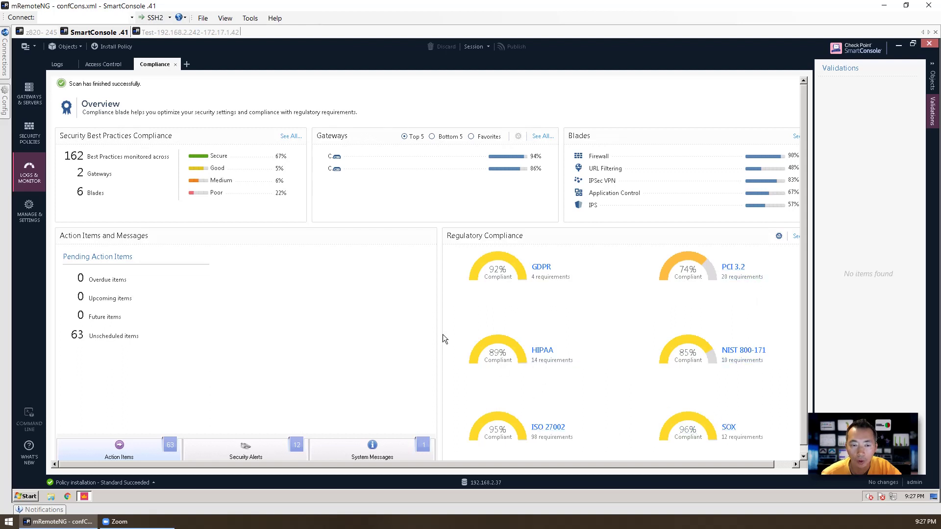
pyautogui.click(117, 236)
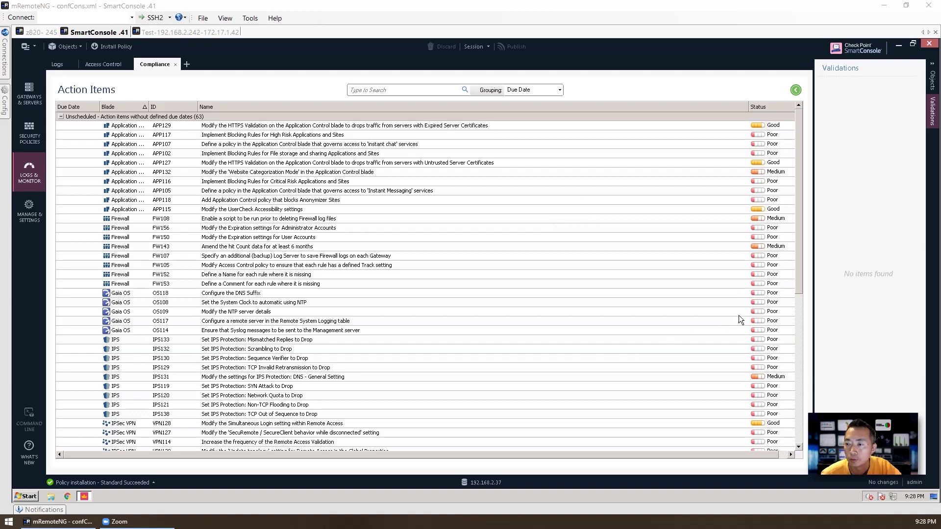
# Step: Inspect the URL Filtering item for Gambling-related Sites, then close the Compliance tab
pyautogui.click(798, 301)
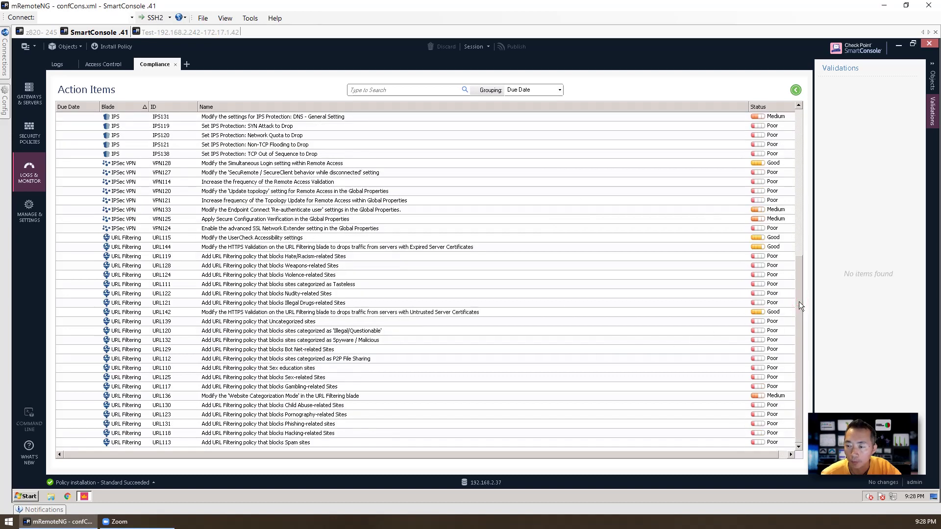
pyautogui.click(770, 385)
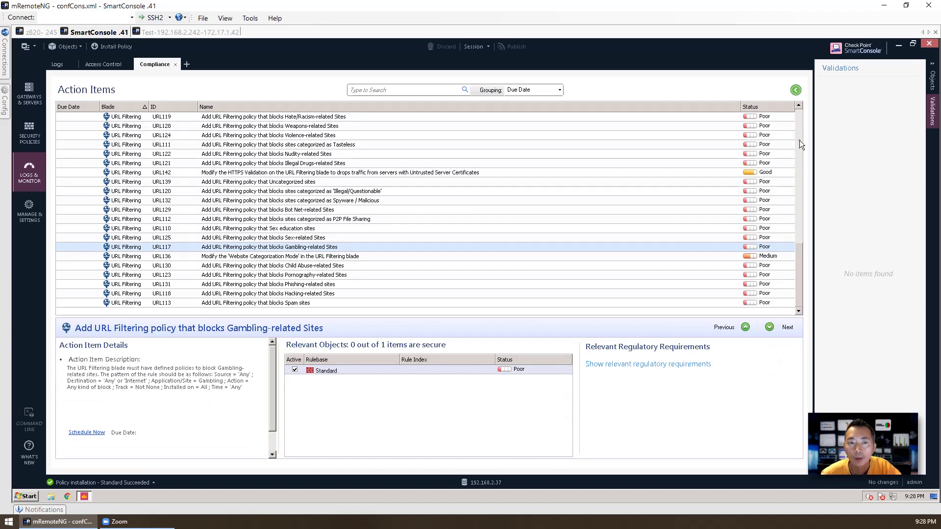
pyautogui.scroll(7, 801, 144)
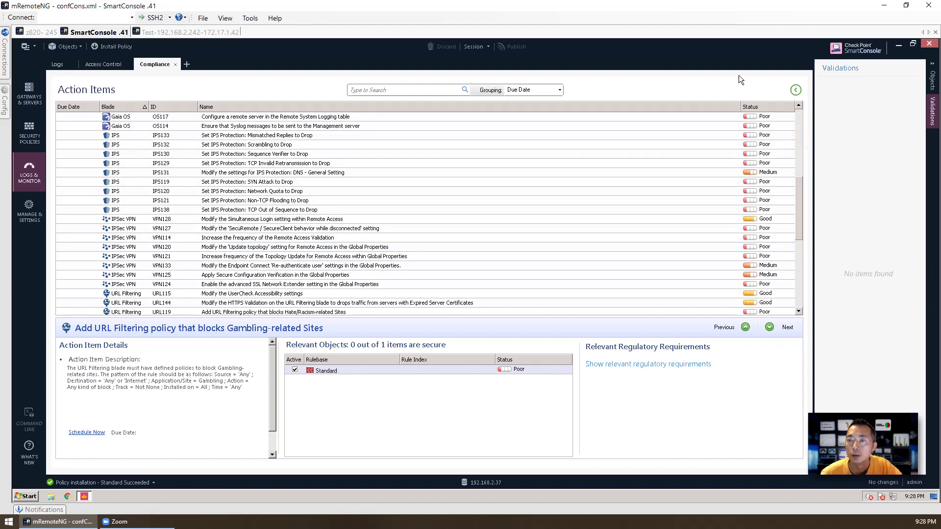
pyautogui.click(176, 64)
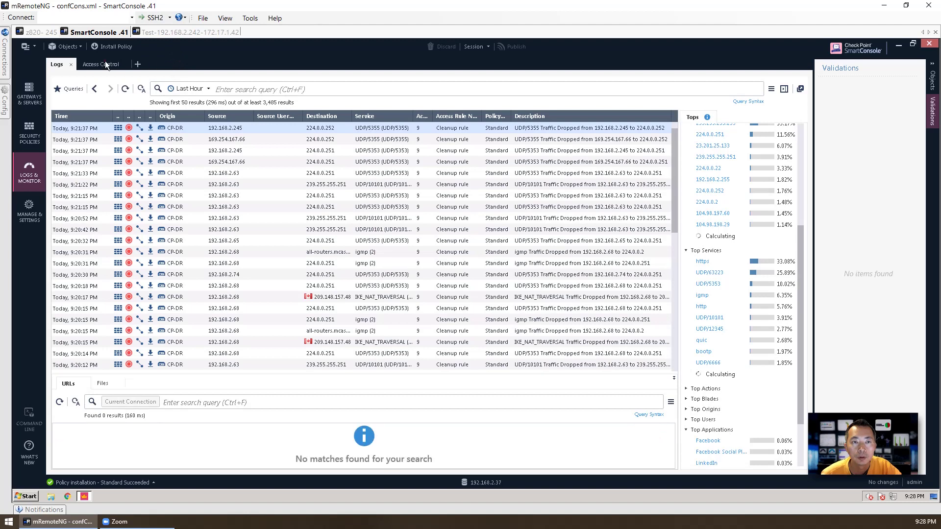
# Step: Switch to the Access Control dashboard, refresh its Last 7 Days data, and open Options
pyautogui.click(105, 64)
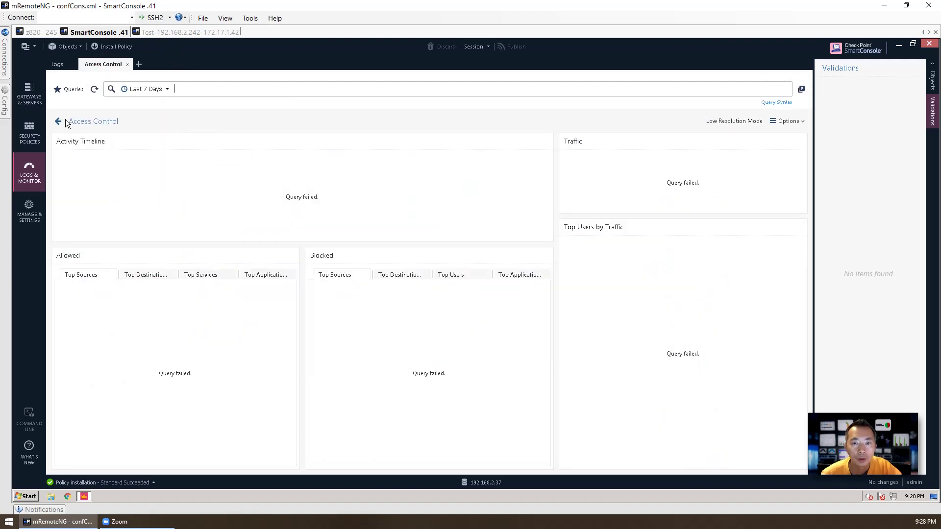
pyautogui.click(91, 87)
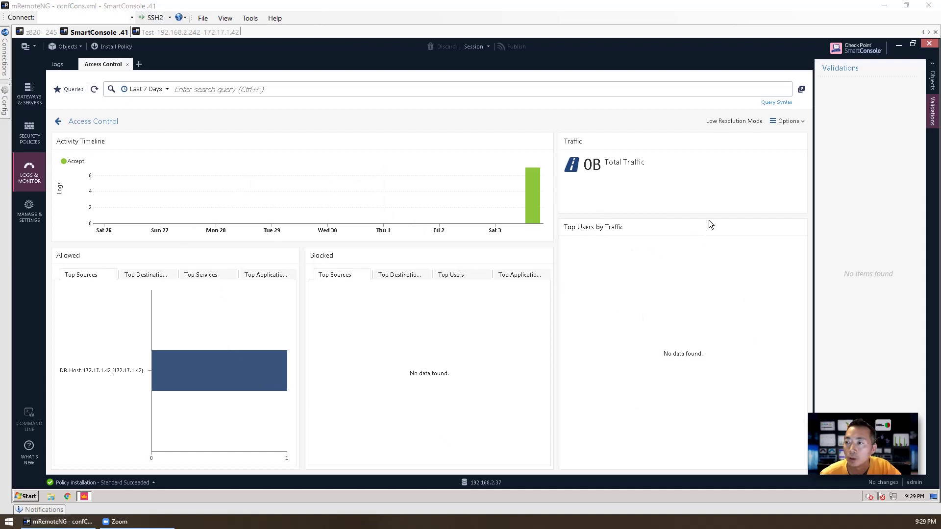
pyautogui.click(791, 125)
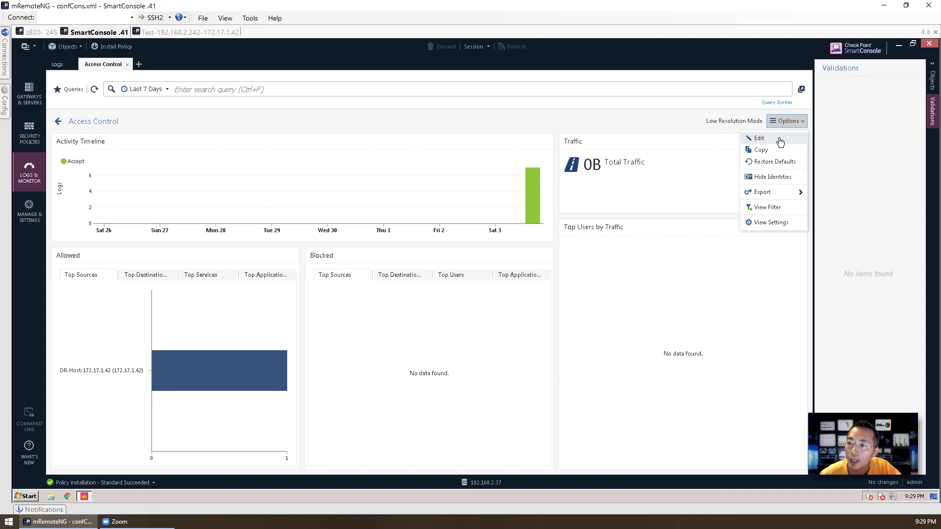
# Step: Enter dashboard edit mode and try adding an Infographic widget, dismissing the no-space warning
pyautogui.click(779, 141)
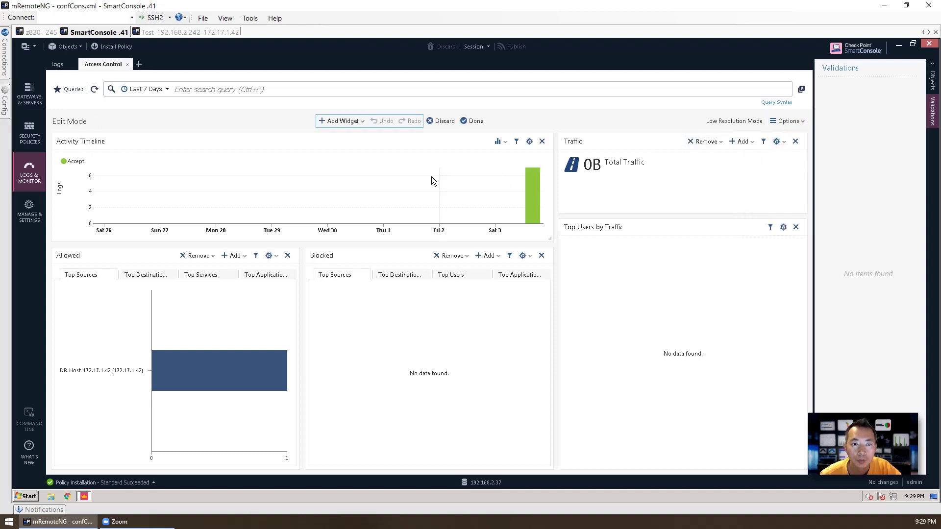
pyautogui.click(356, 122)
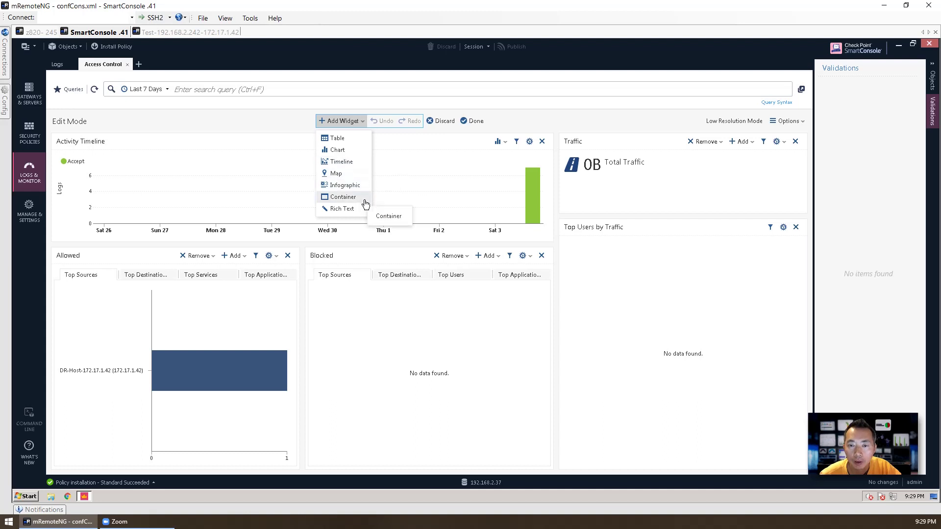
pyautogui.click(360, 185)
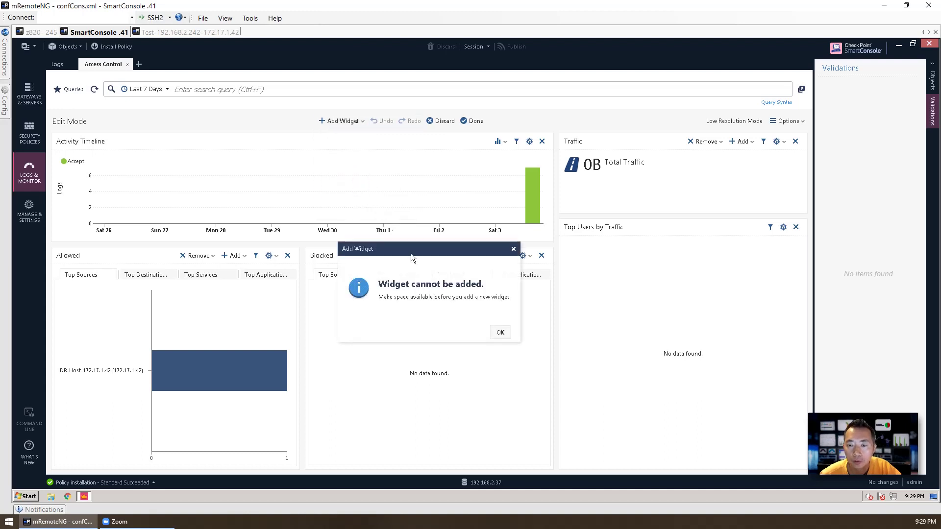
pyautogui.click(500, 333)
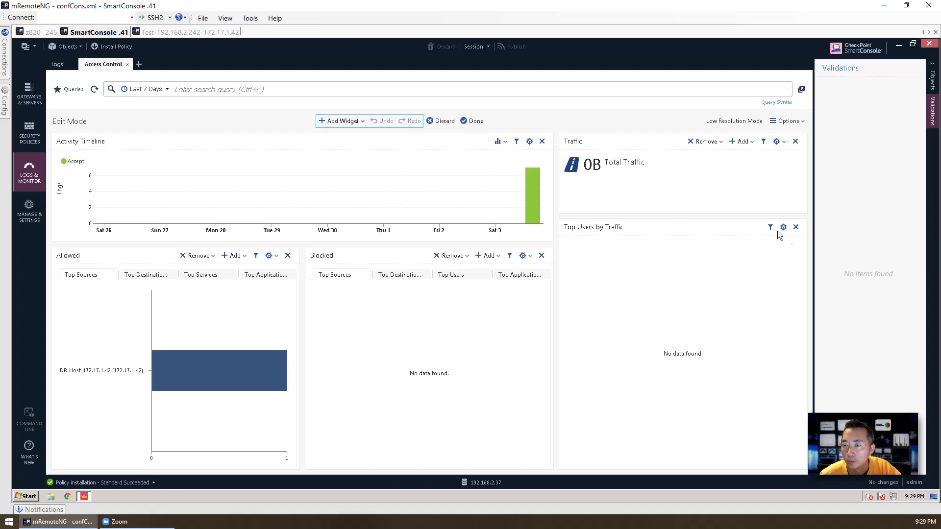
# Step: Delete the Top Users by Traffic widget from the Access Control dashboard
pyautogui.click(796, 228)
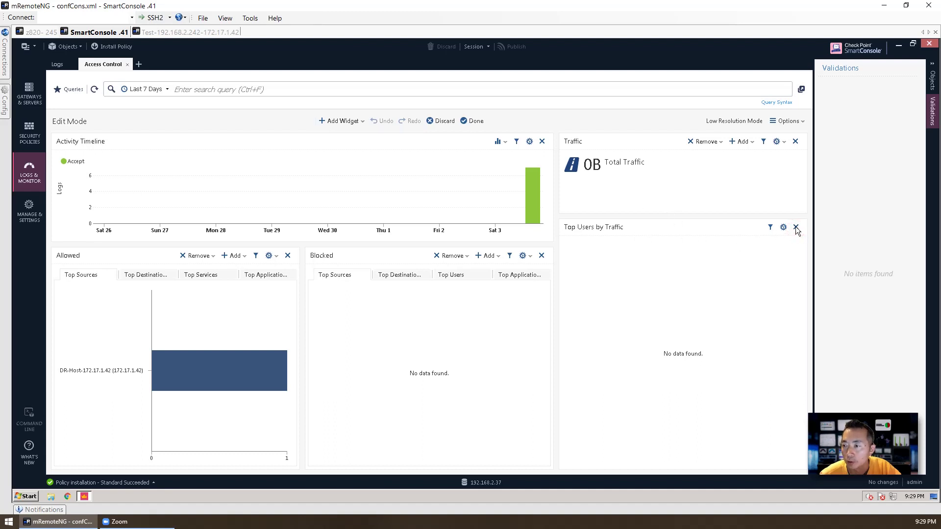
pyautogui.click(796, 228)
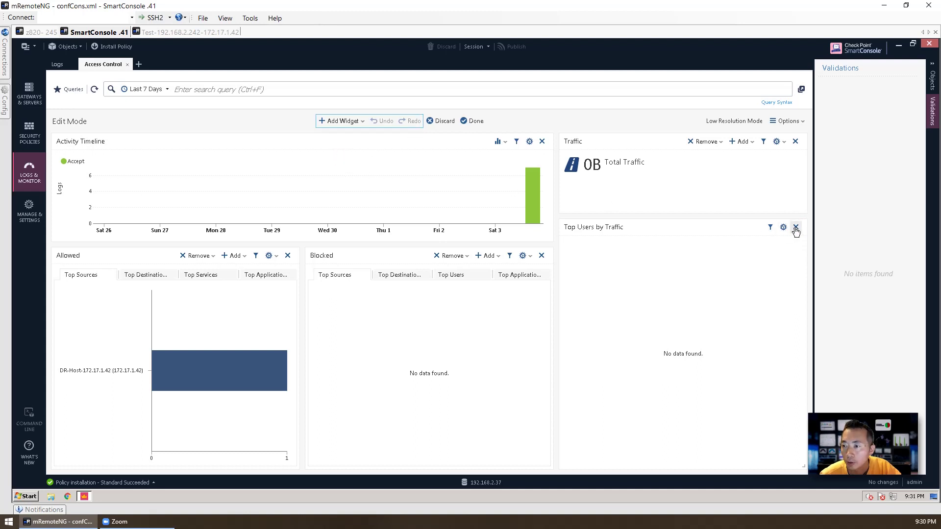
pyautogui.click(796, 227)
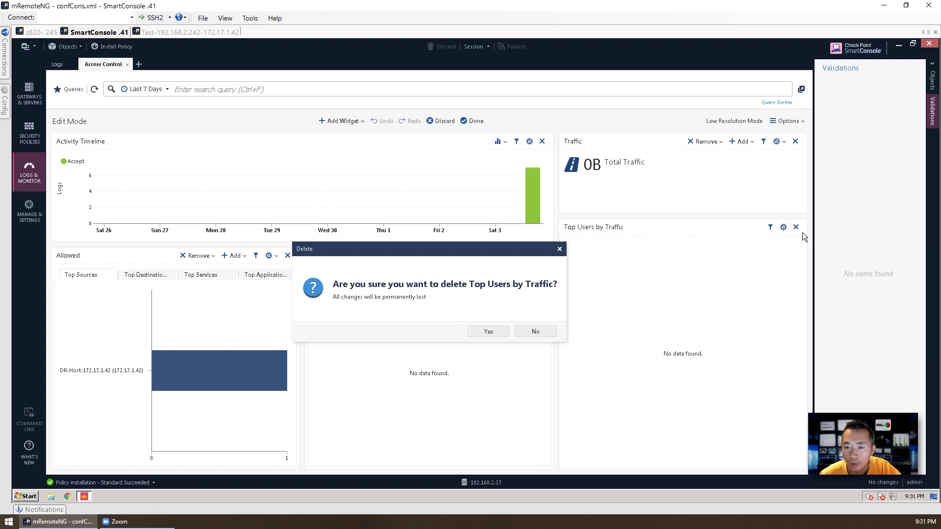
pyautogui.click(490, 332)
pyautogui.click(336, 122)
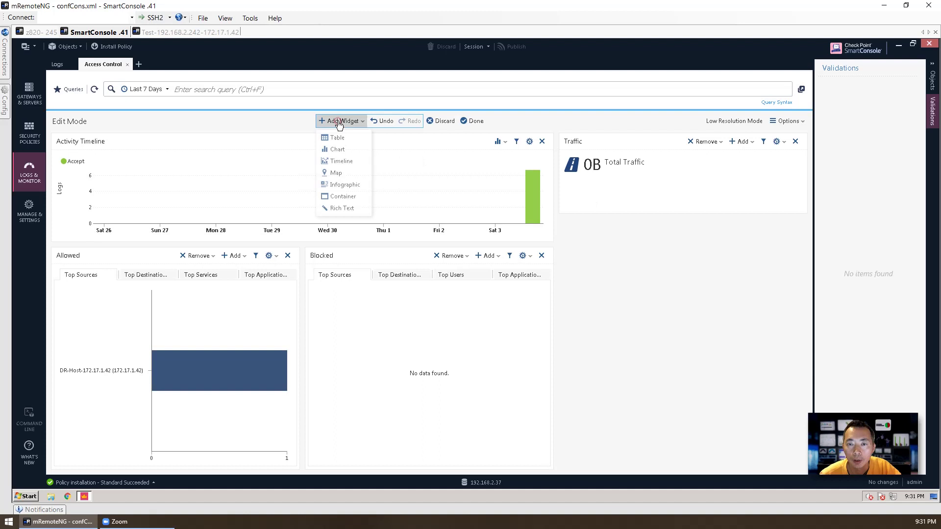
# Step: Add an Infographic widget with Field Name set to Action and browse the other fields
pyautogui.click(343, 185)
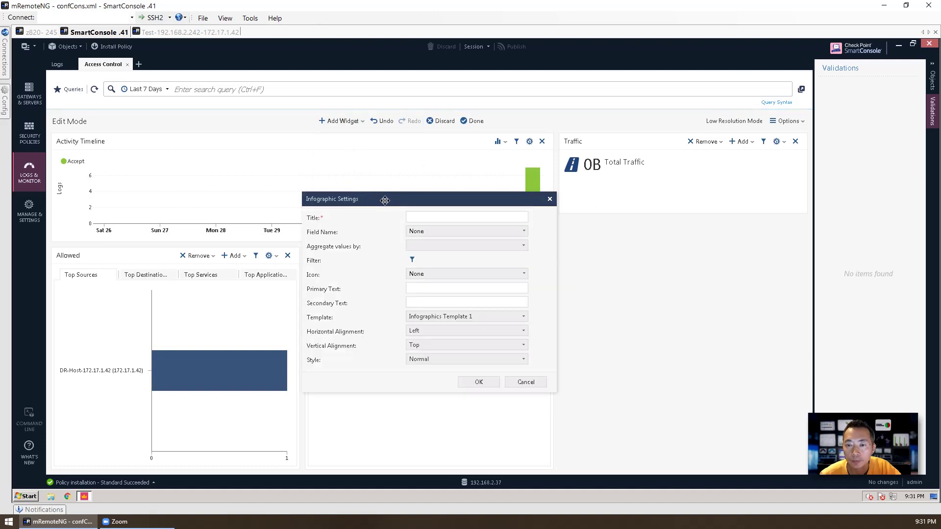
pyautogui.click(440, 218)
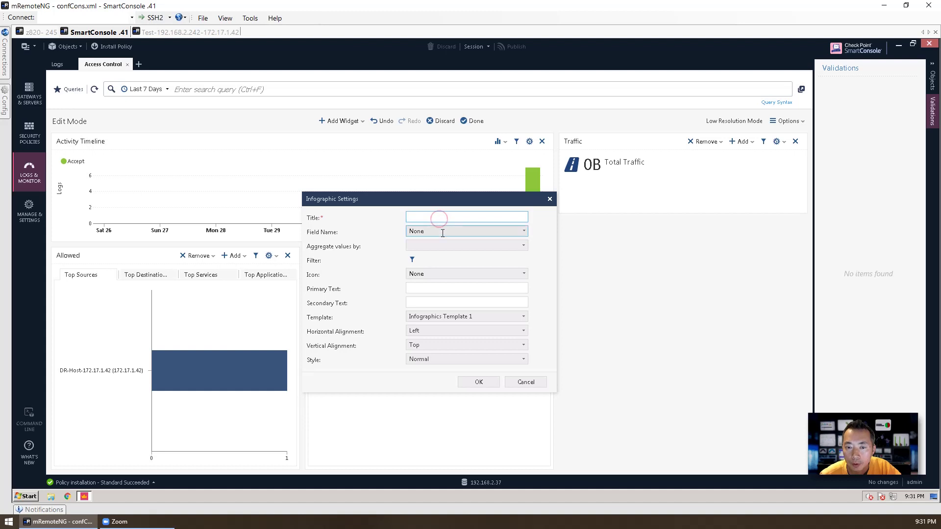
pyautogui.click(456, 234)
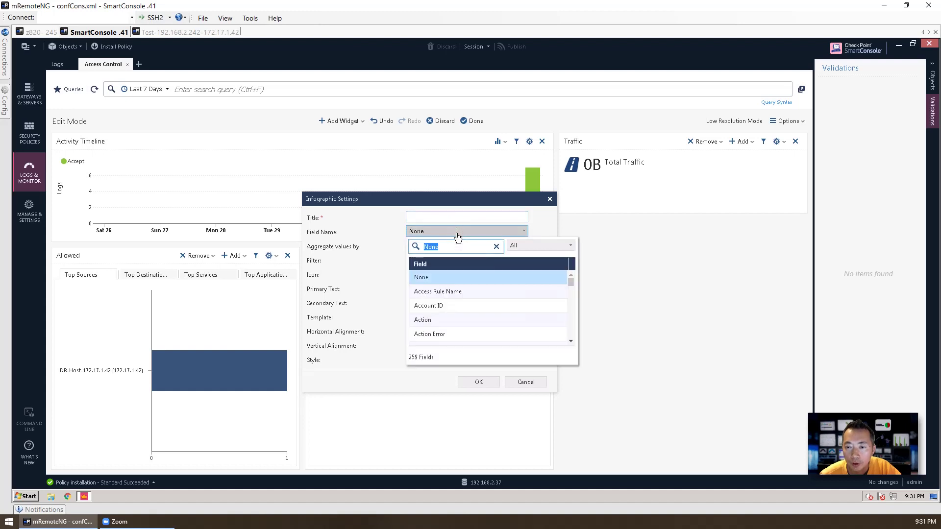
pyautogui.click(461, 323)
pyautogui.click(461, 325)
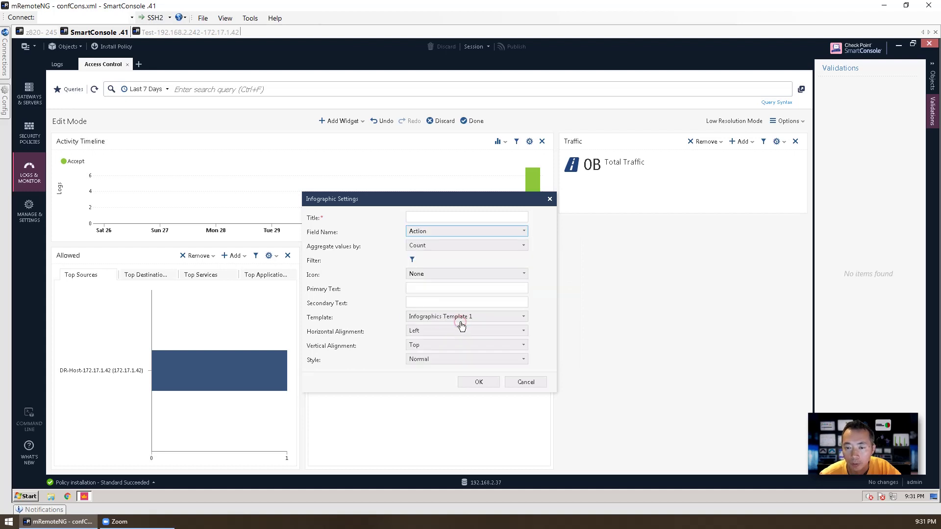
pyautogui.click(469, 232)
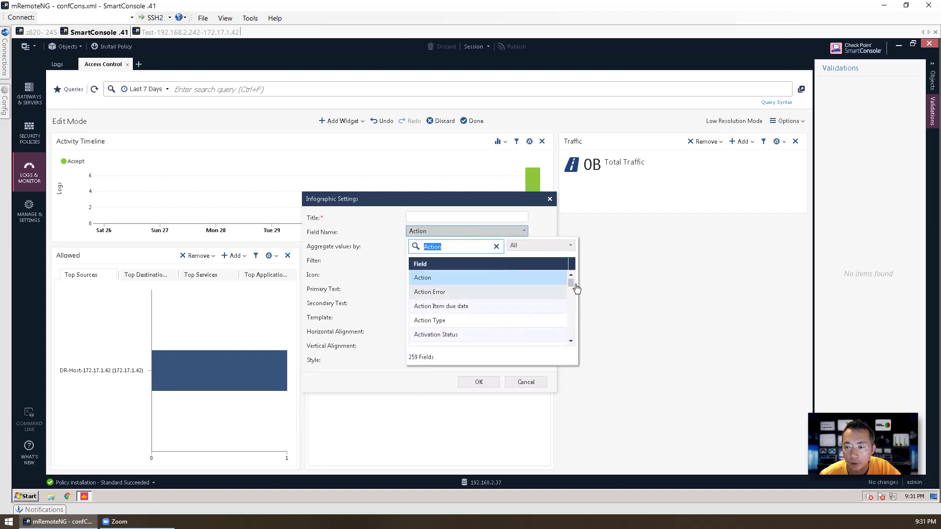
pyautogui.moveTo(572, 305); pyautogui.dragTo(572, 311)
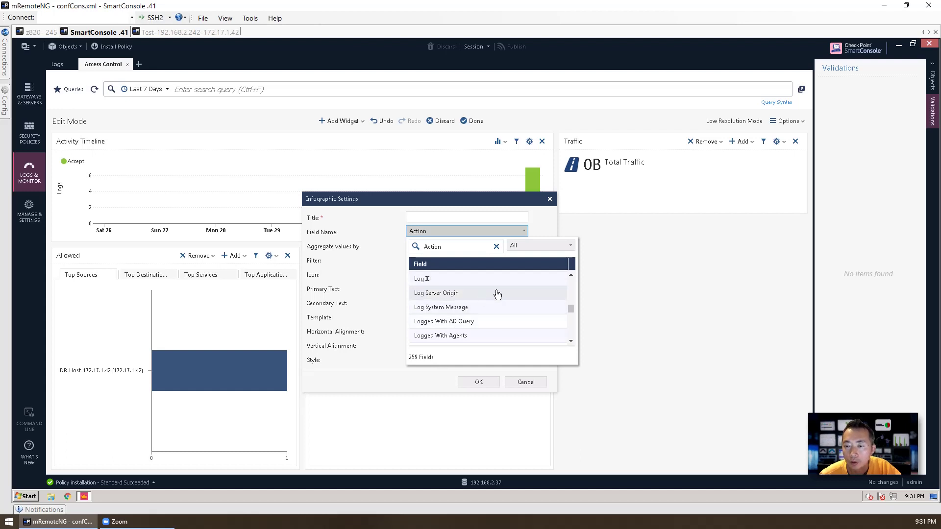
pyautogui.scroll(5, 484, 294)
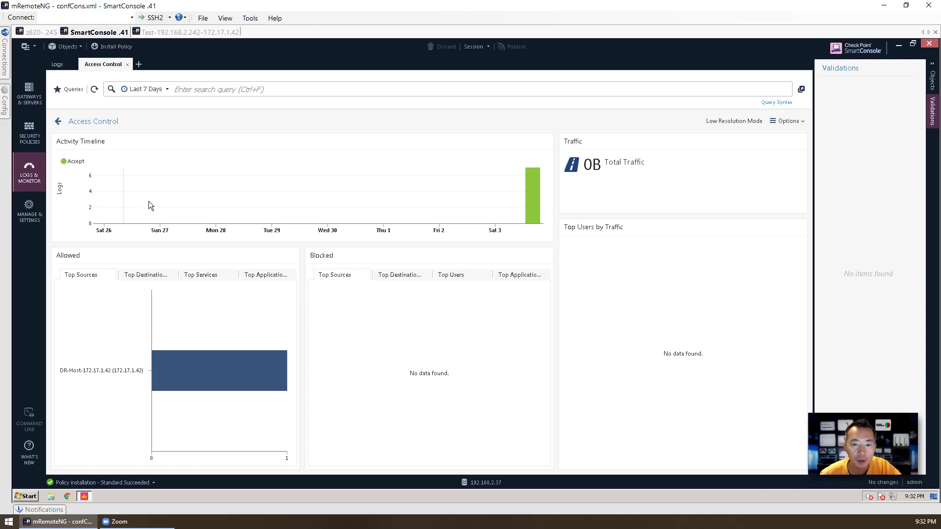
pyautogui.moveTo(168, 206)
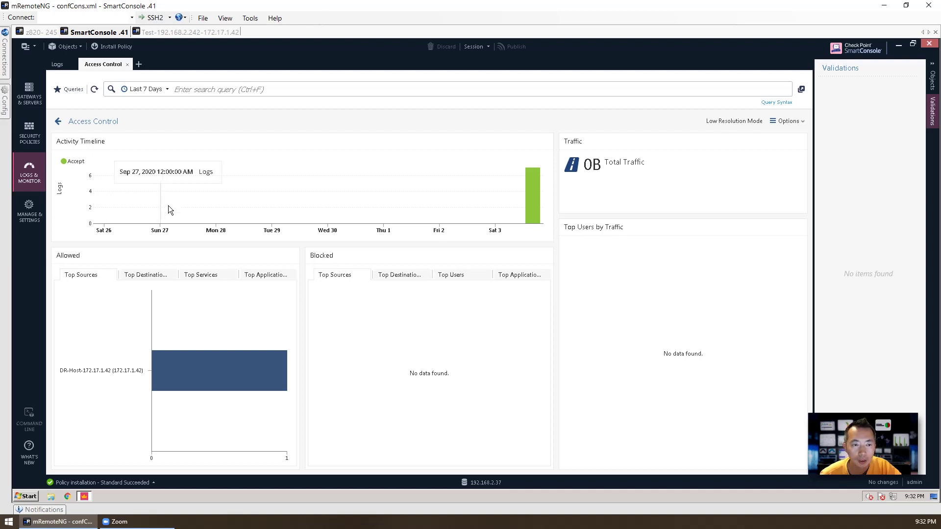